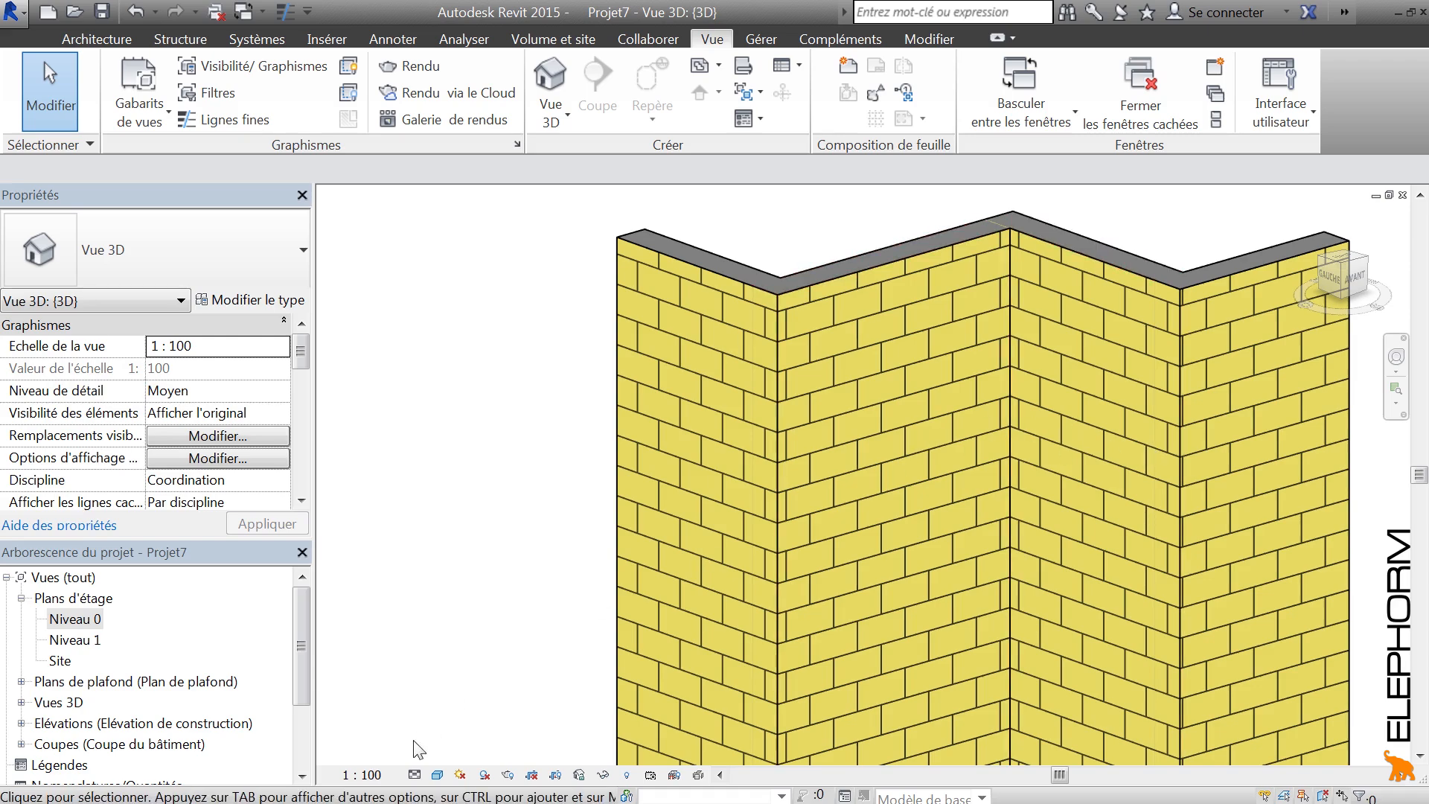
# Set the 3D view's visual style to Réaliste.
pyautogui.click(439, 776)
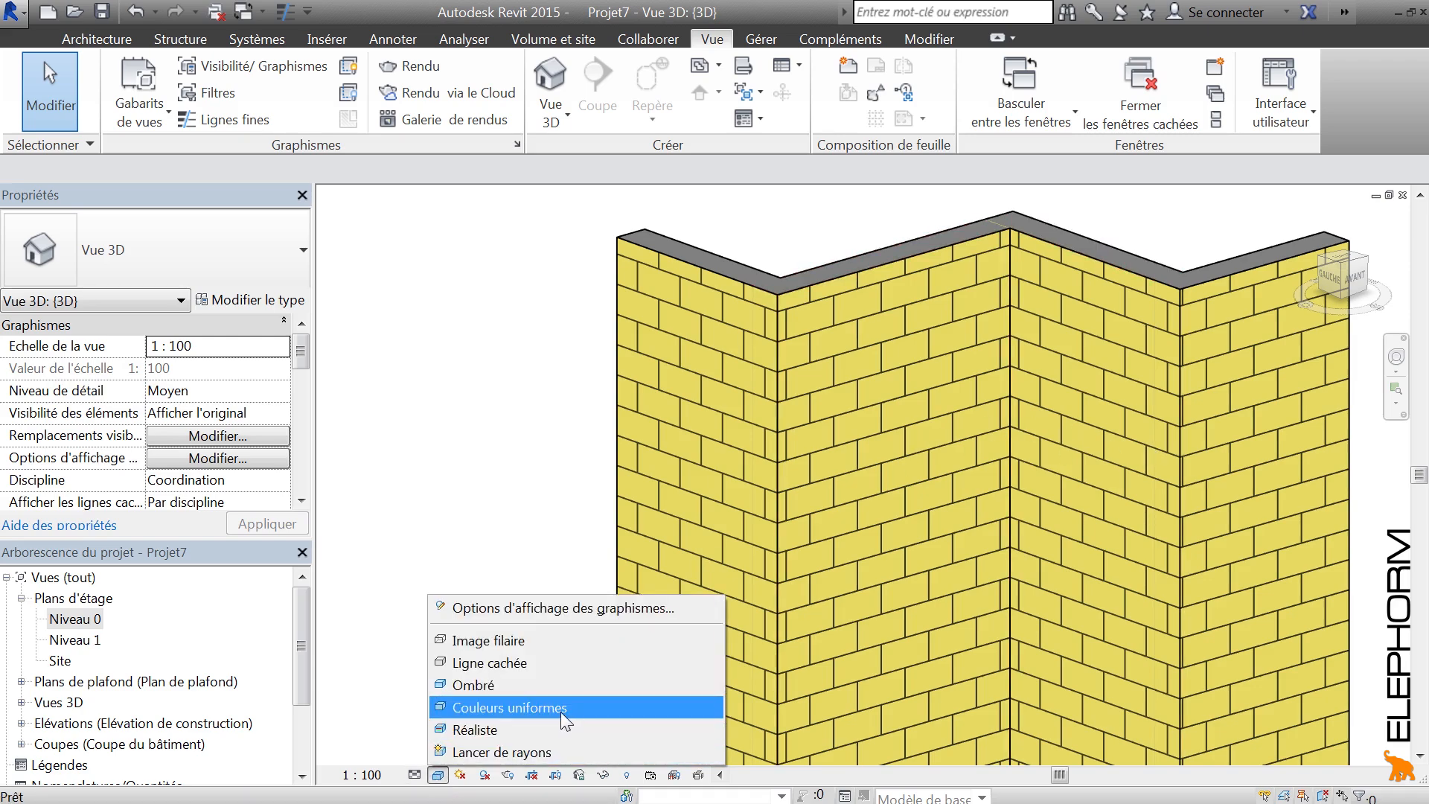
pyautogui.click(476, 731)
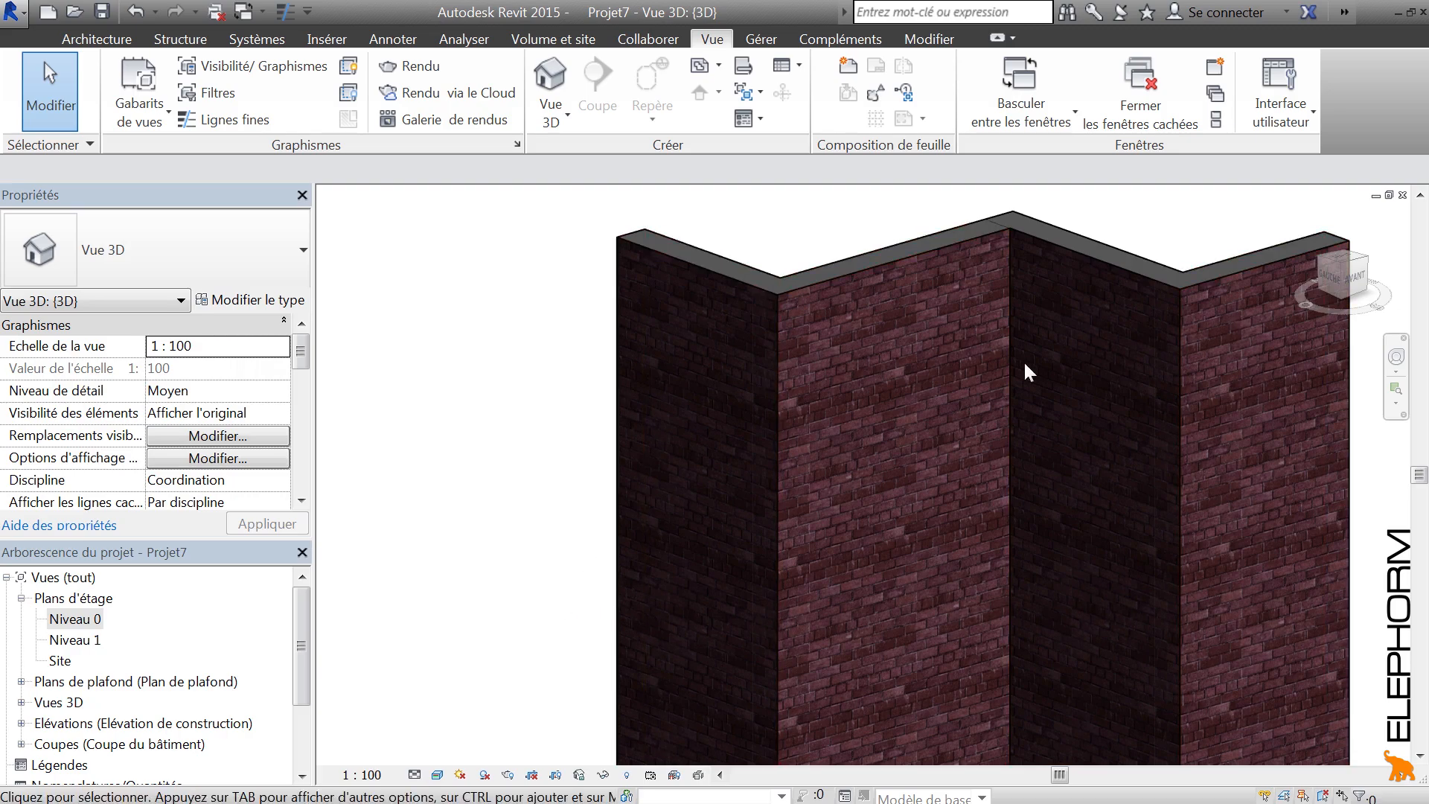
# Examine the masonry texture image and its settings in the appearance of the Brique, commune material.
pyautogui.click(761, 39)
pyautogui.click(138, 86)
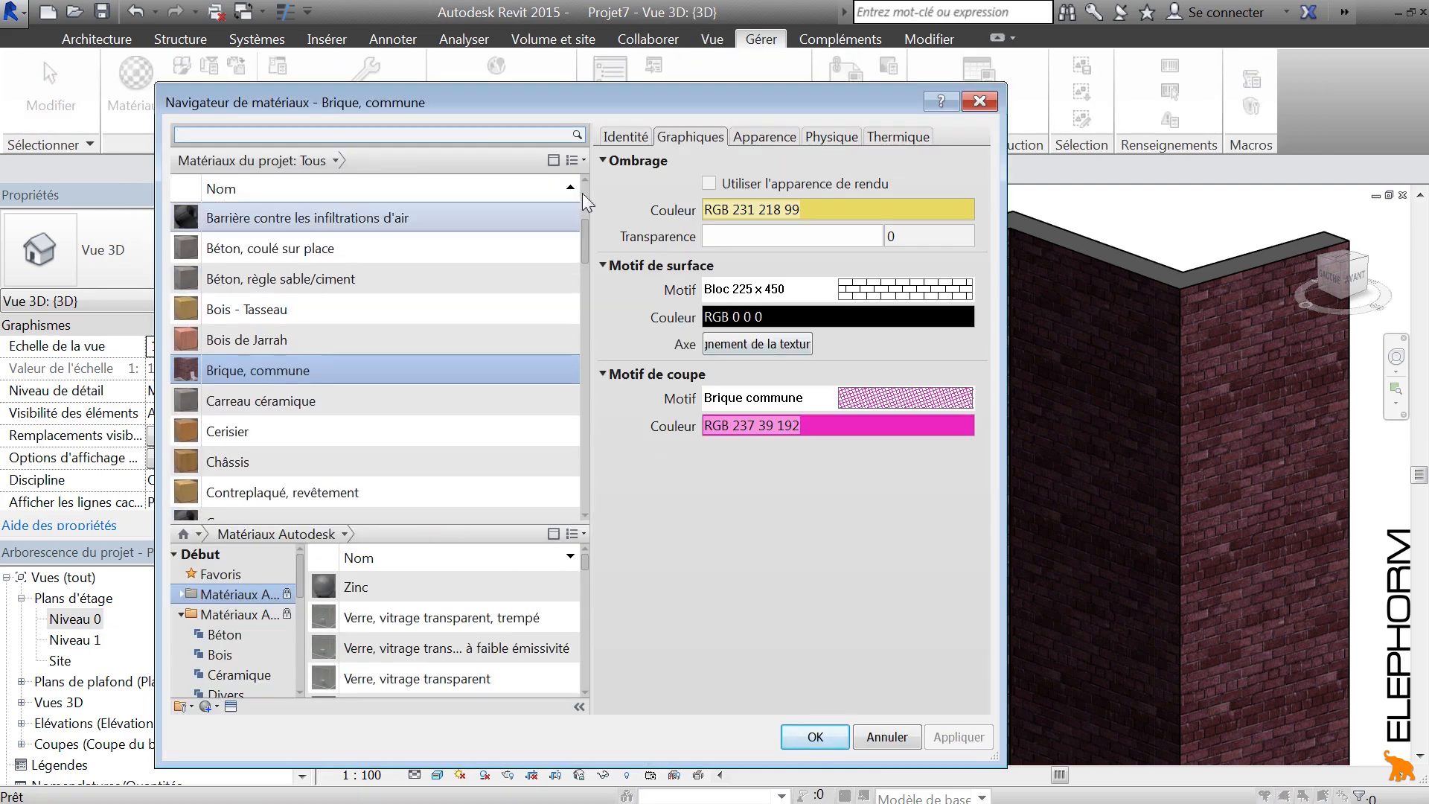
pyautogui.click(766, 138)
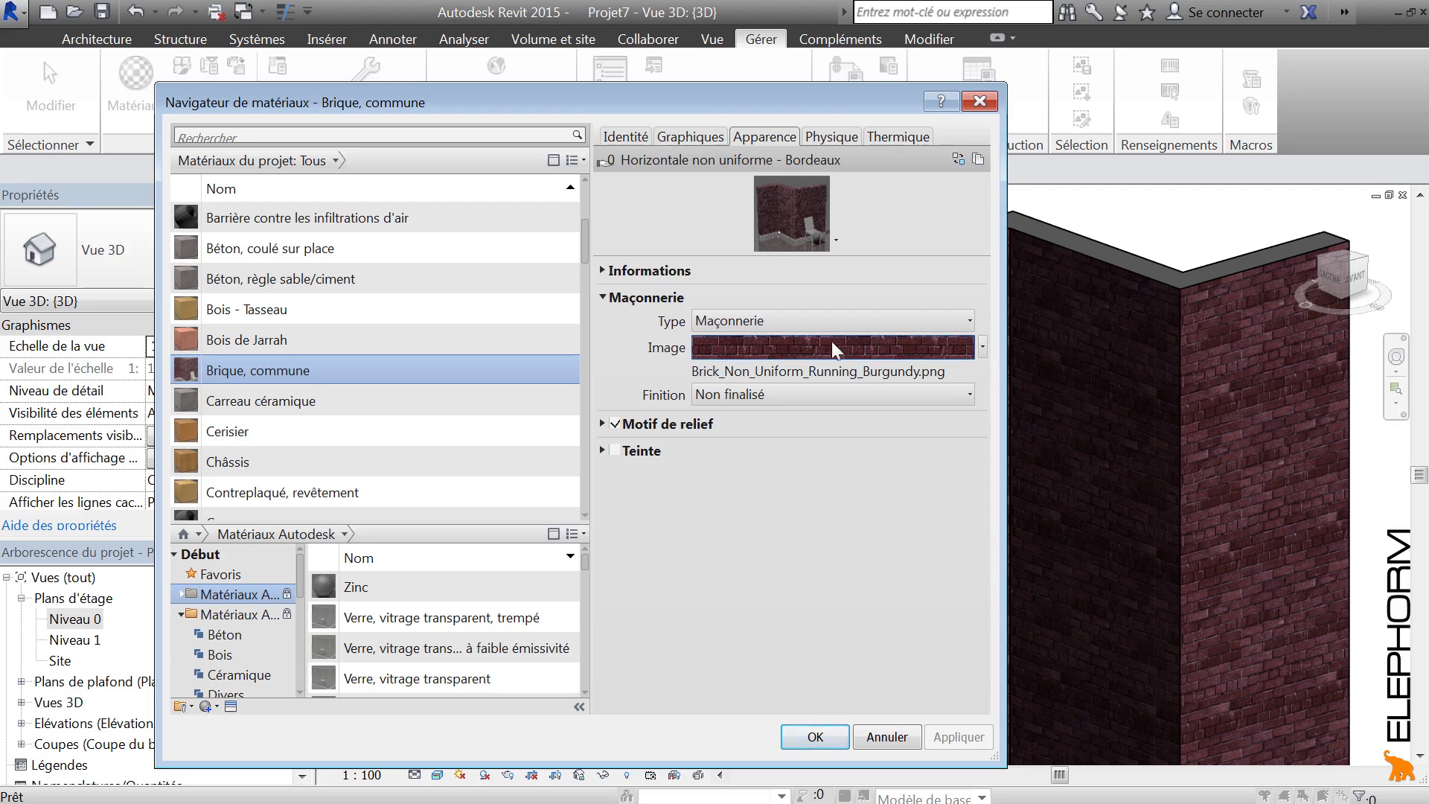
pyautogui.click(925, 351)
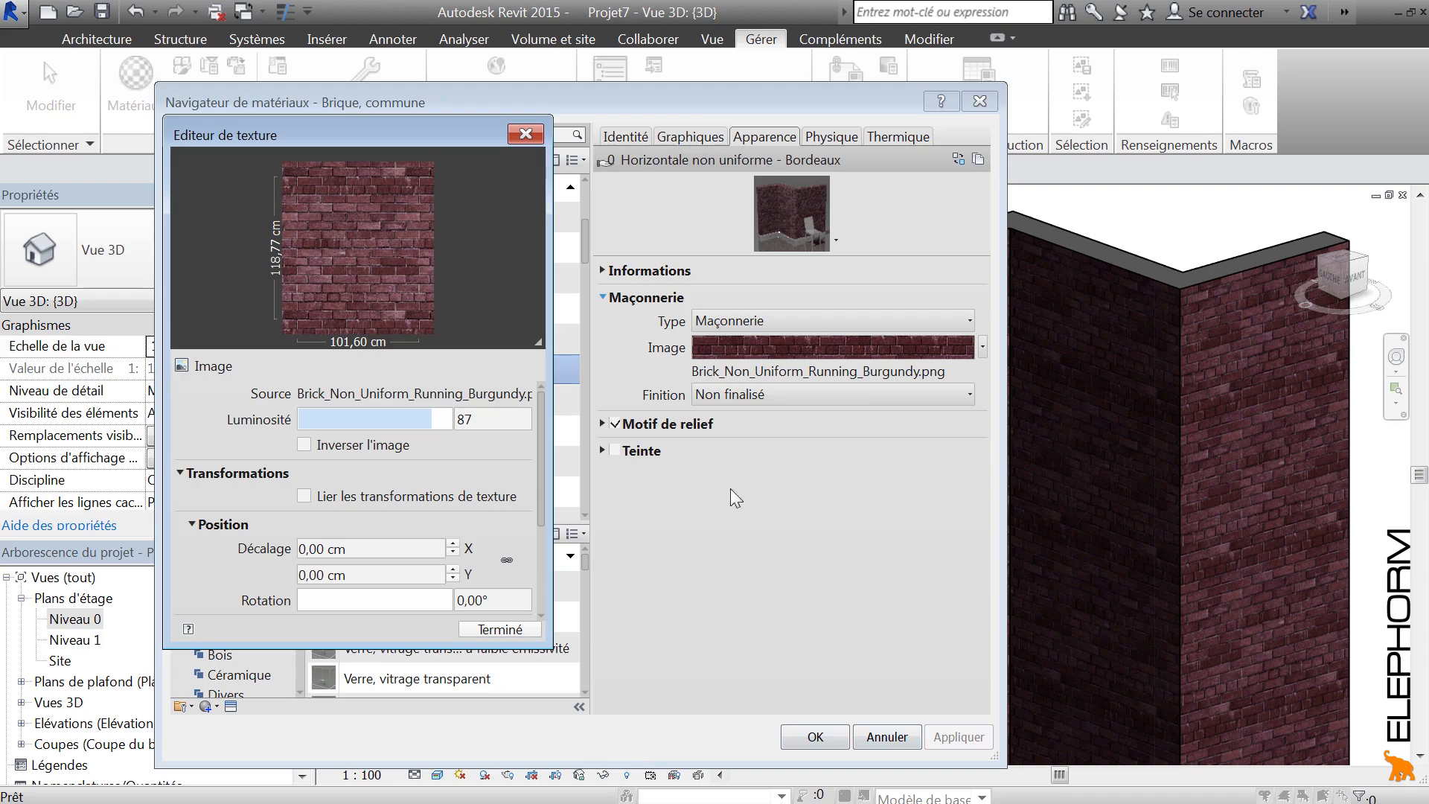
pyautogui.click(466, 631)
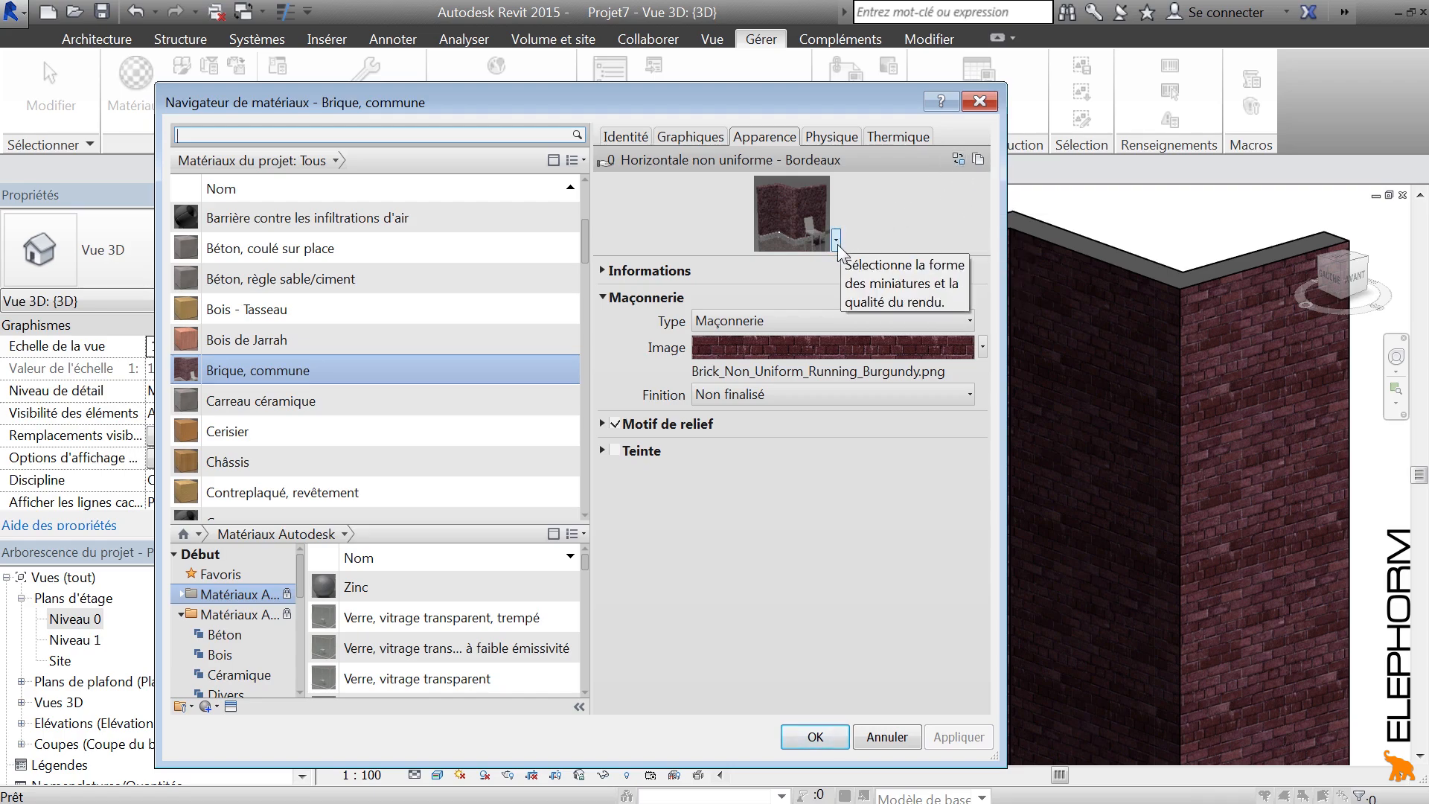
# Replace the Brique, commune material's appearance with Horizontale uniforme - Orange from the Maçonnerie category of Ressources physiques Autodesk, and accept the material changes.
pyautogui.click(960, 161)
pyautogui.moveTo(1112, 103); pyautogui.dragTo(915, 100)
pyautogui.scroll(-1, 357, 416)
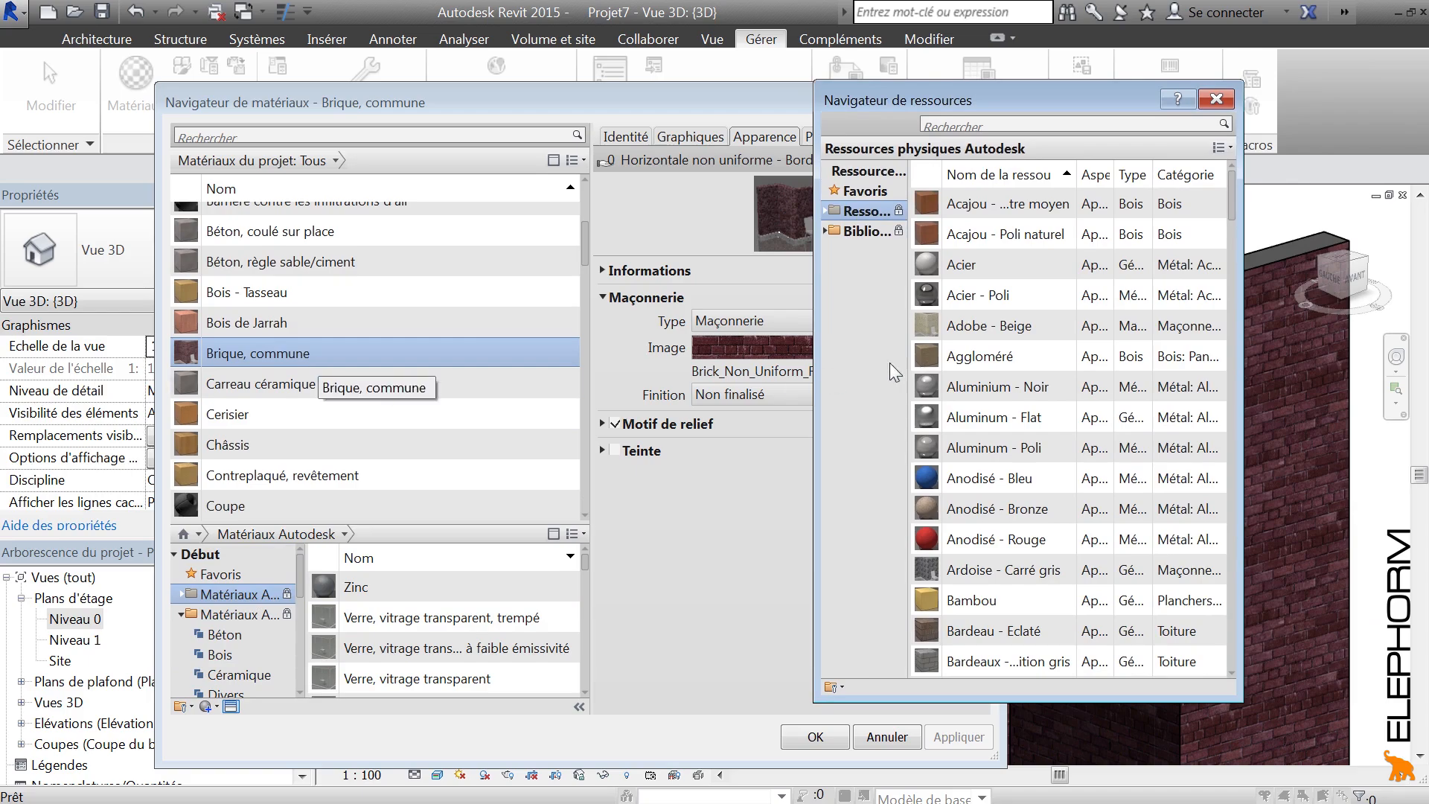
pyautogui.click(826, 231)
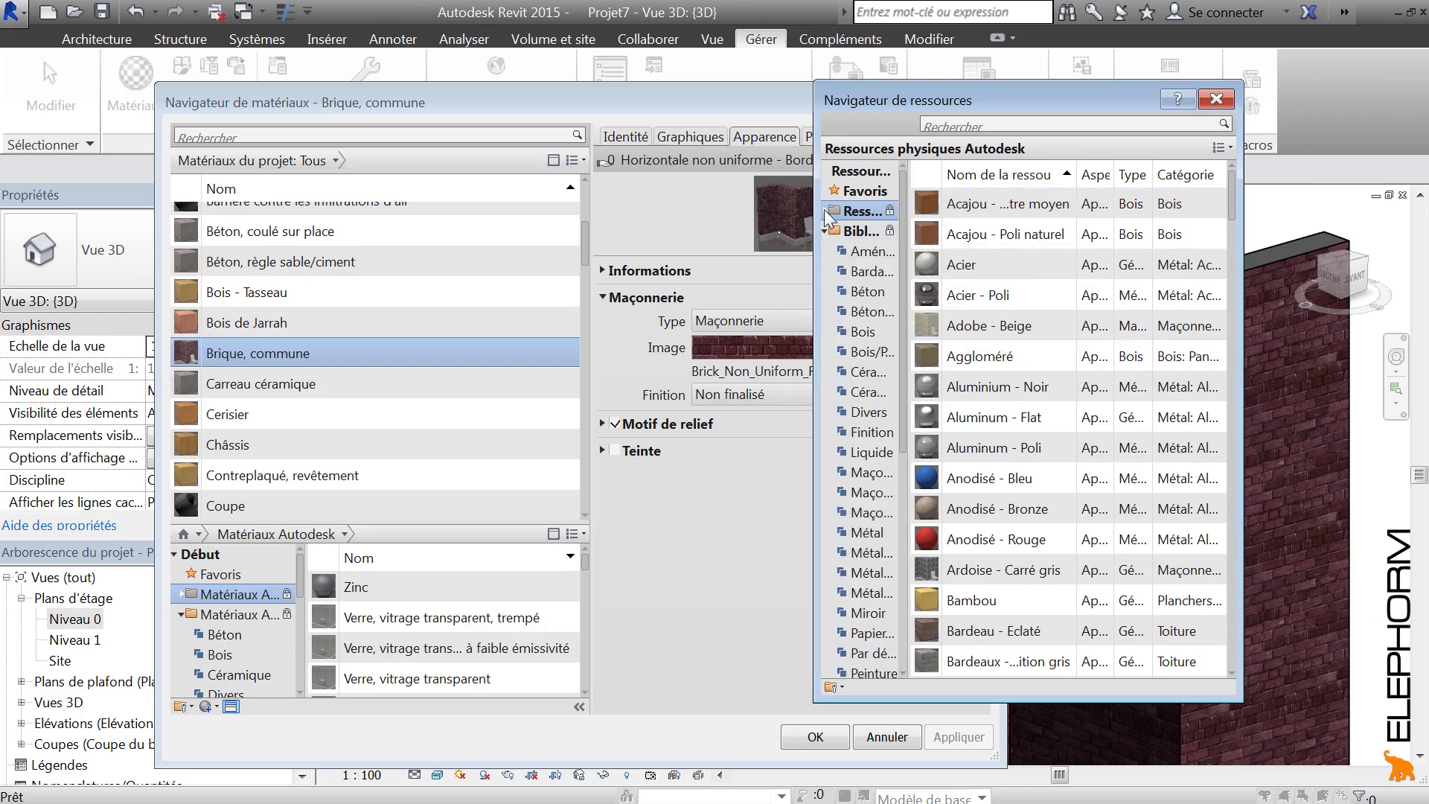
pyautogui.click(827, 213)
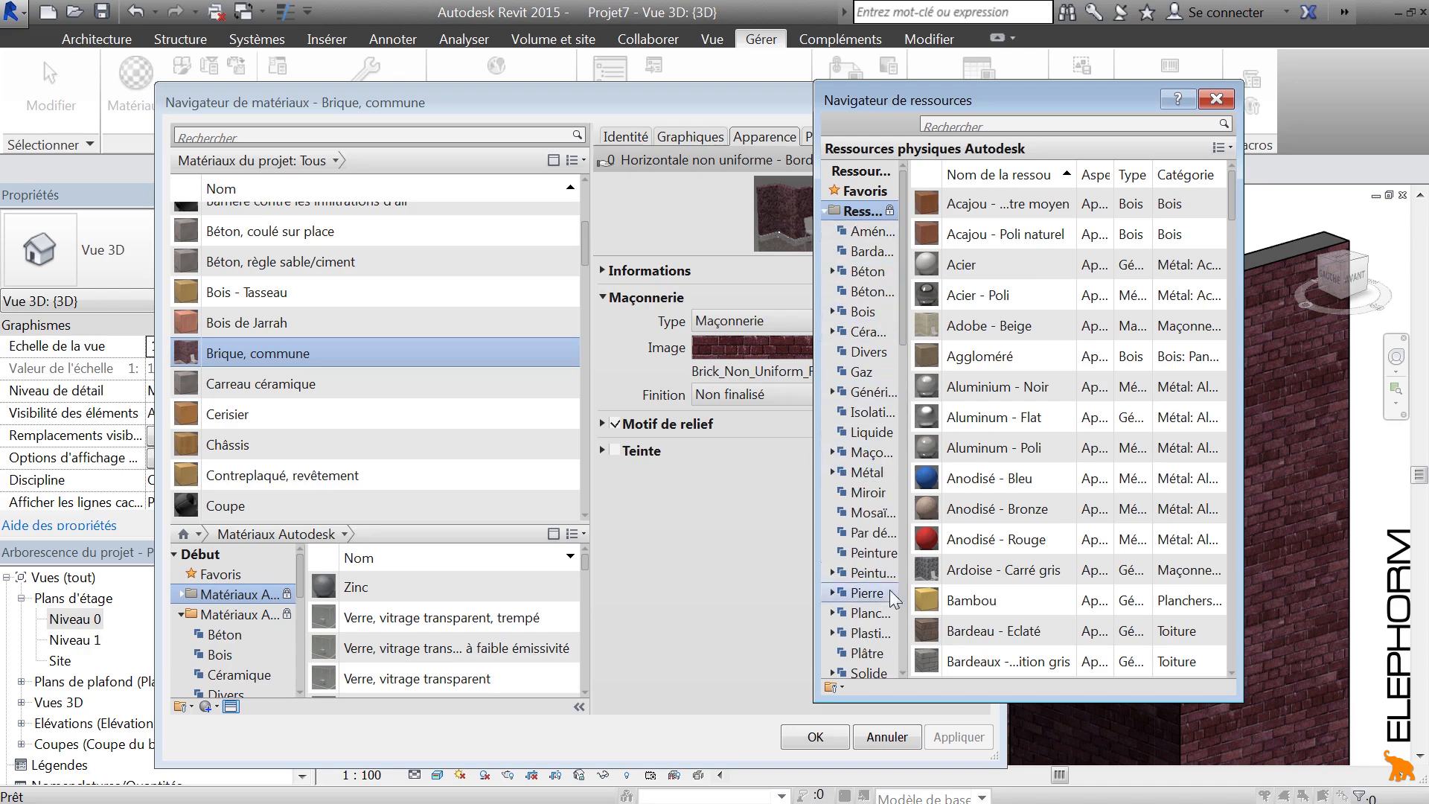
pyautogui.click(871, 452)
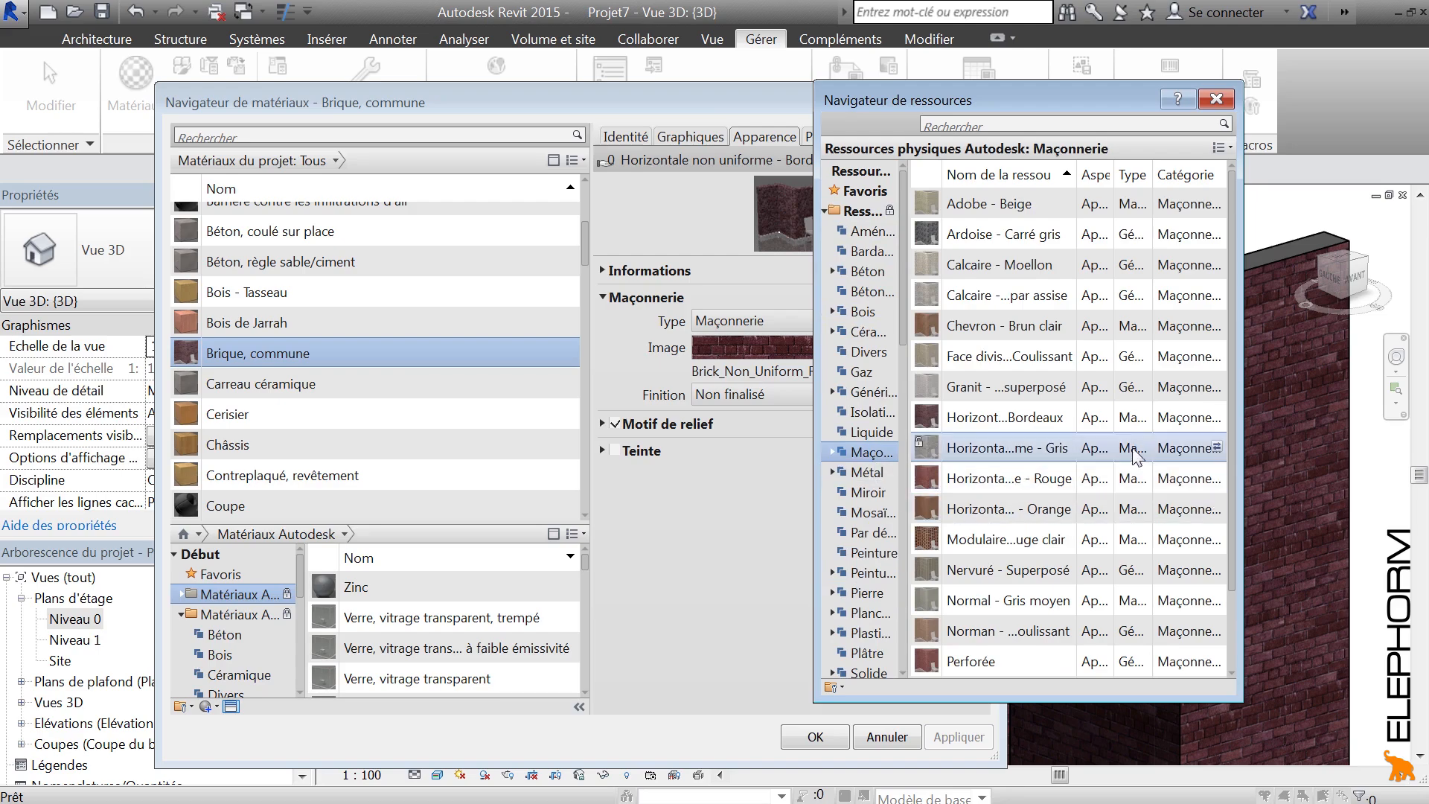
pyautogui.doubleClick(968, 510)
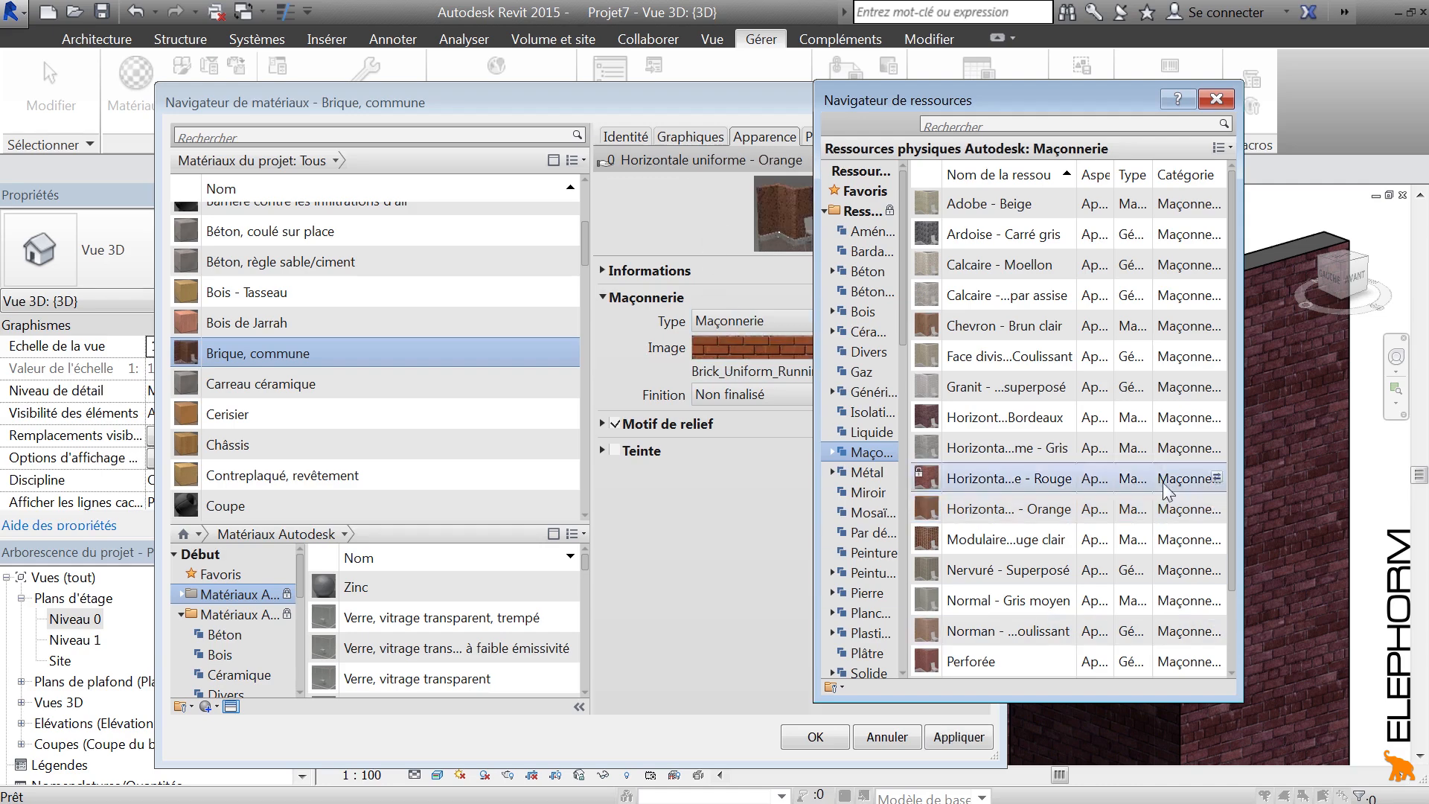
pyautogui.click(1216, 99)
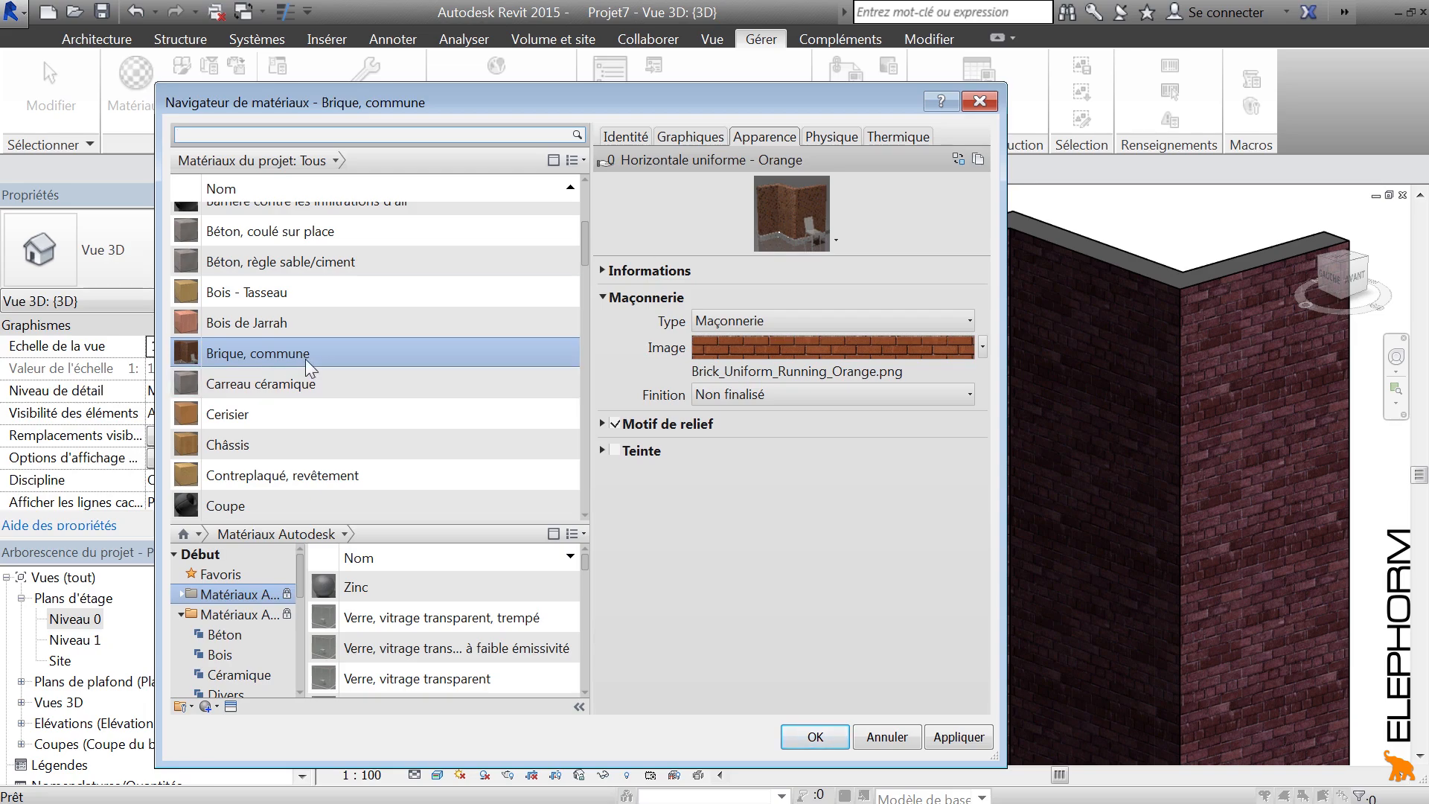
pyautogui.click(815, 736)
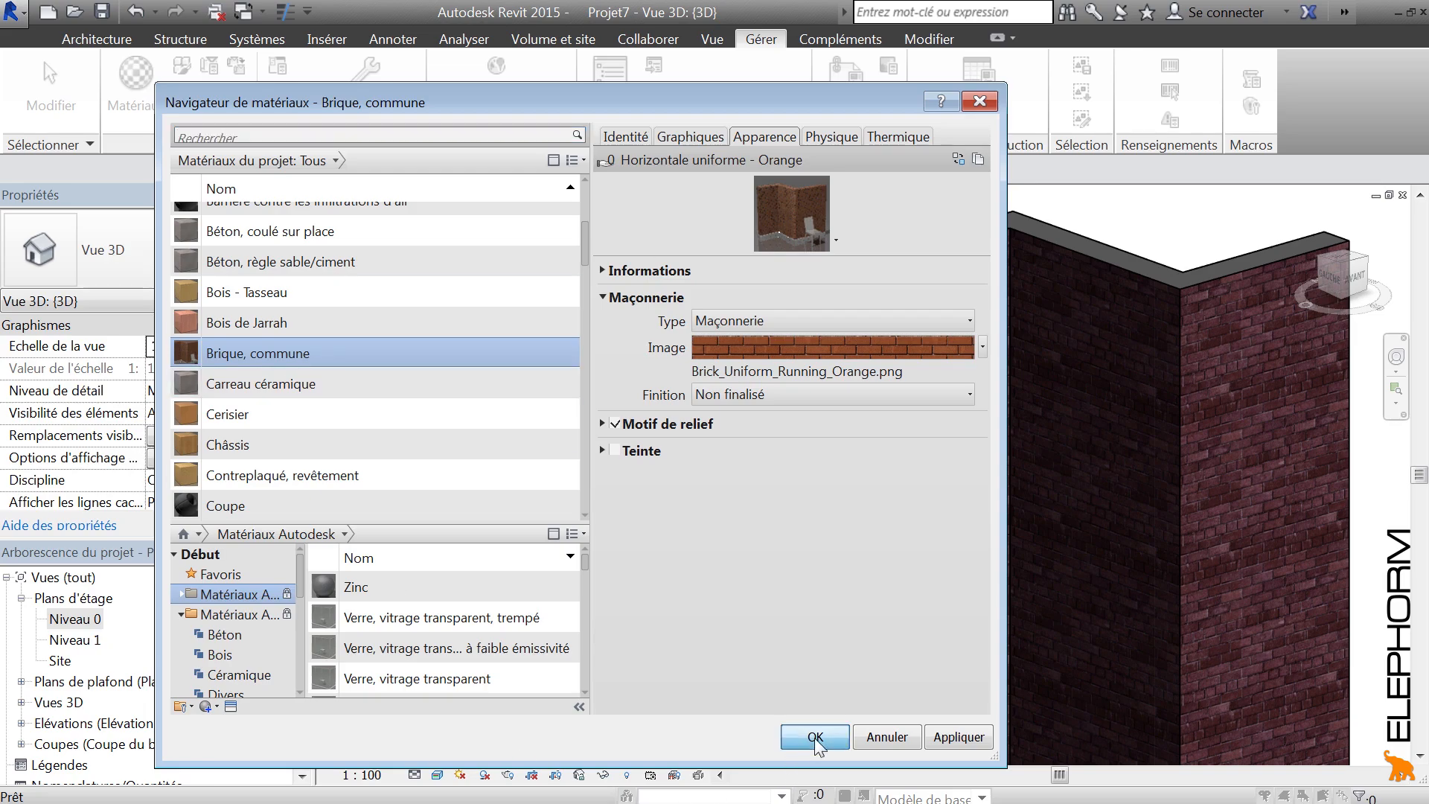
# Inspect the new orange brick appearance on the zigzag walls, both up close and as a whole.
pyautogui.scroll(6, 1254, 360)
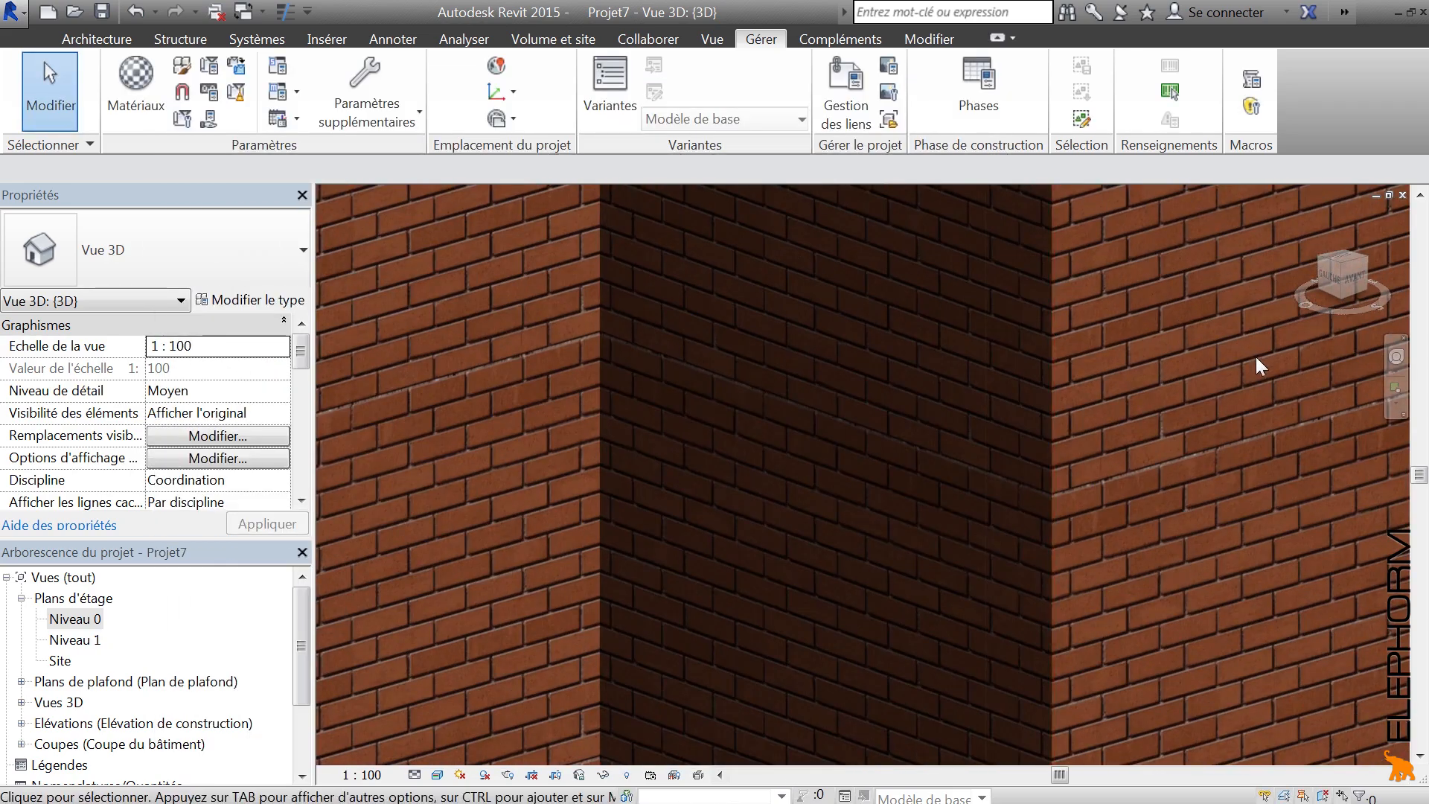
pyautogui.scroll(-3, 1029, 474)
pyautogui.scroll(-3, 1029, 474)
pyautogui.moveTo(861, 519); pyautogui.dragTo(1070, 477, button='middle')
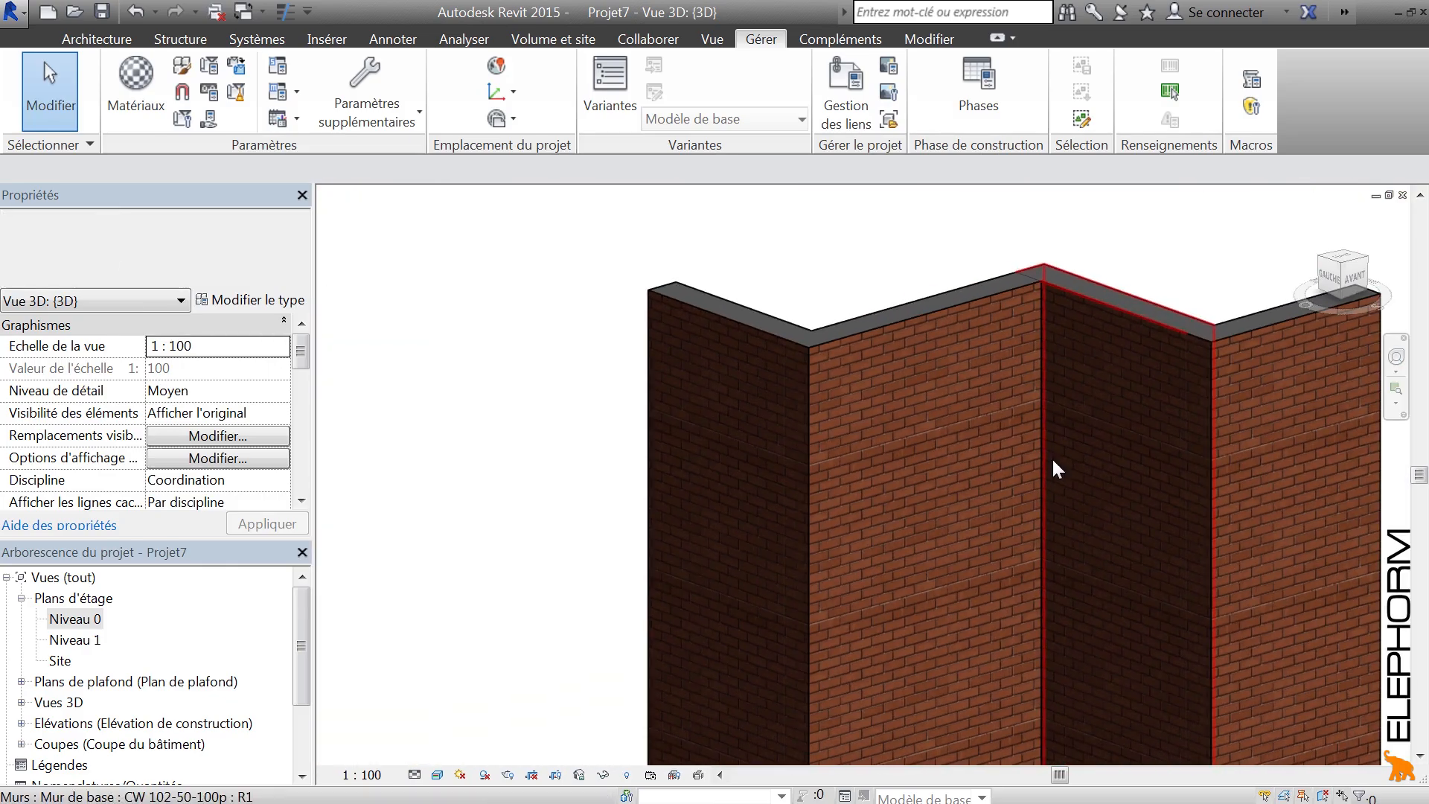
pyautogui.click(438, 775)
pyautogui.click(531, 171)
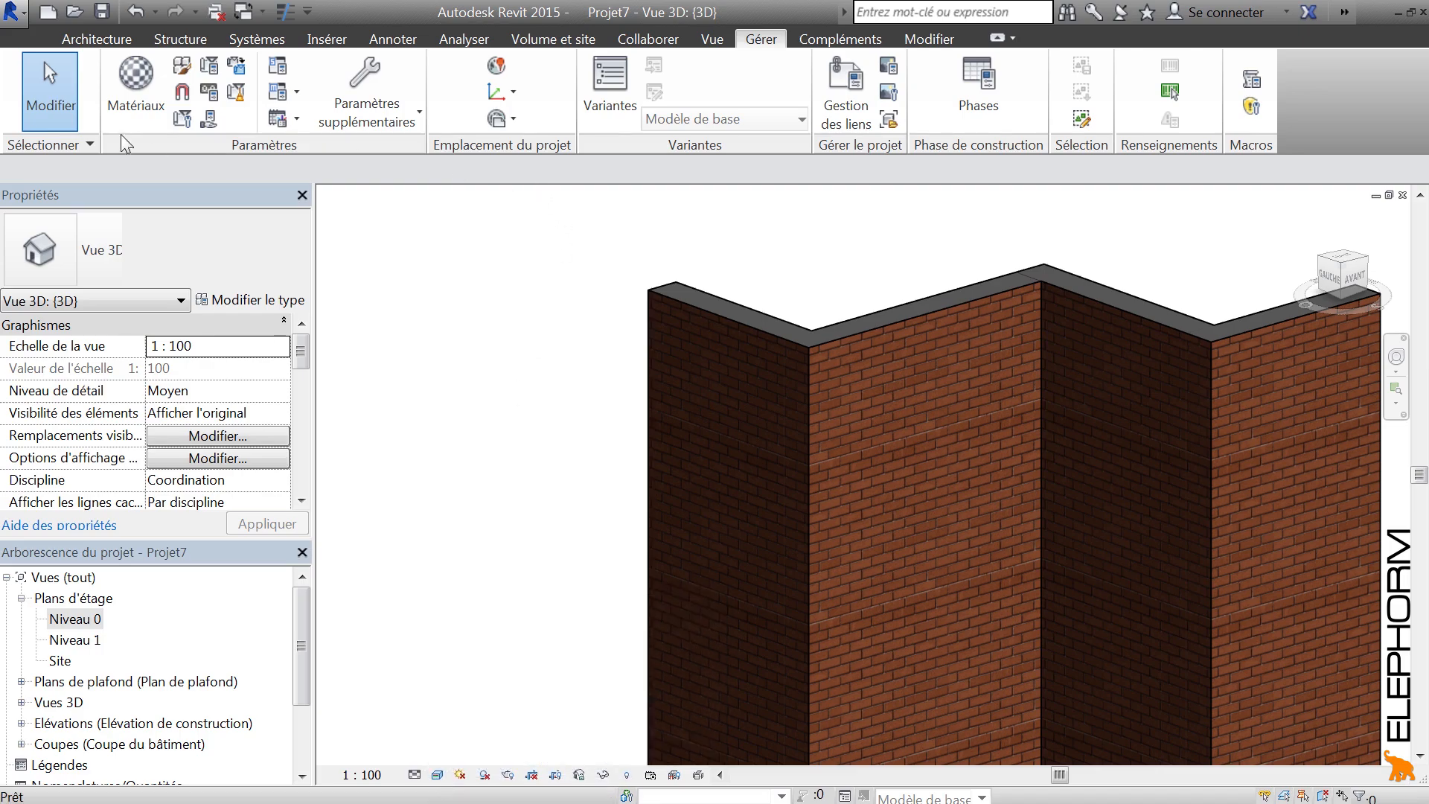
# Rename the project material Brique, commune as "Brique, jaune".
pyautogui.click(131, 73)
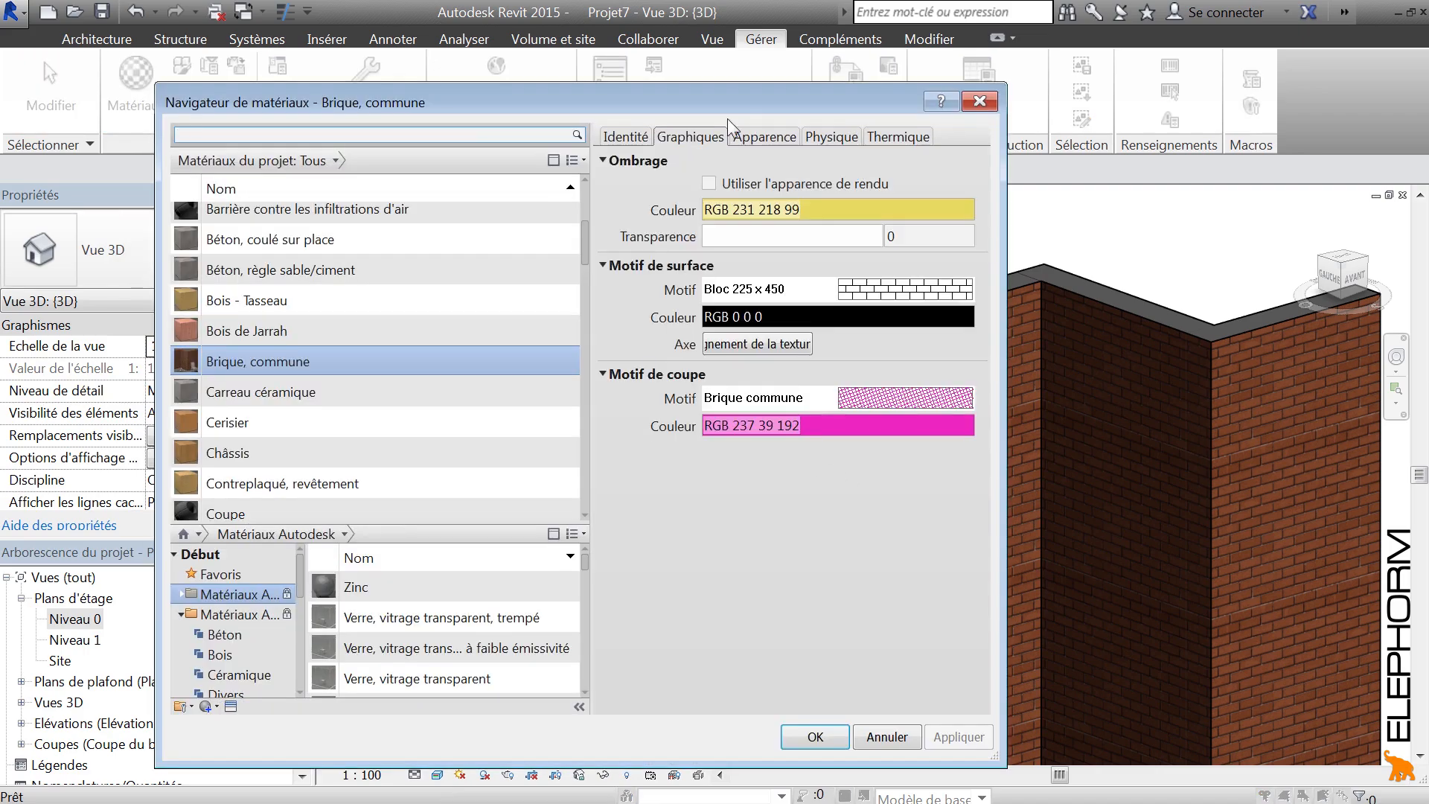
pyautogui.moveTo(729, 108); pyautogui.dragTo(619, 90)
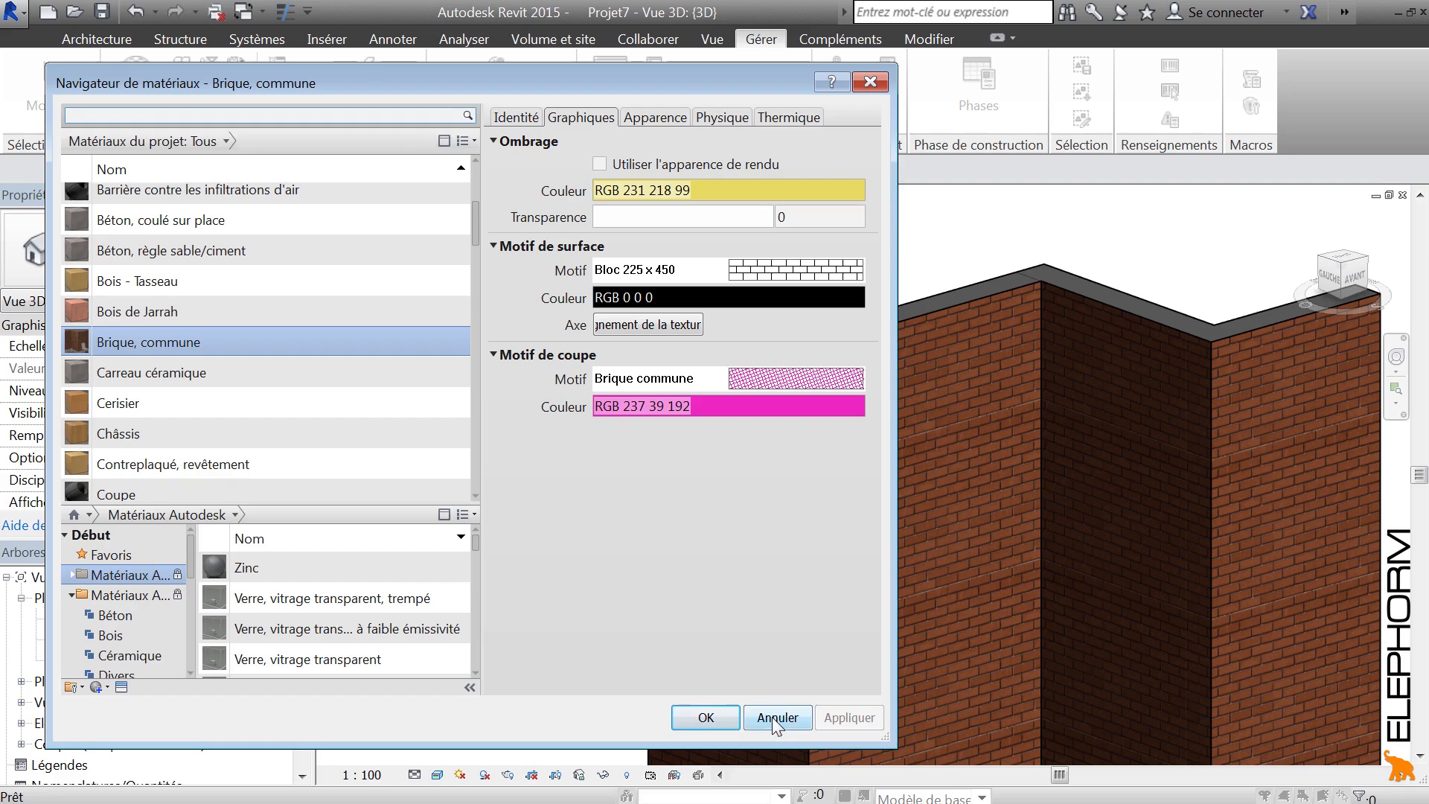
pyautogui.click(997, 292)
pyautogui.click(145, 341)
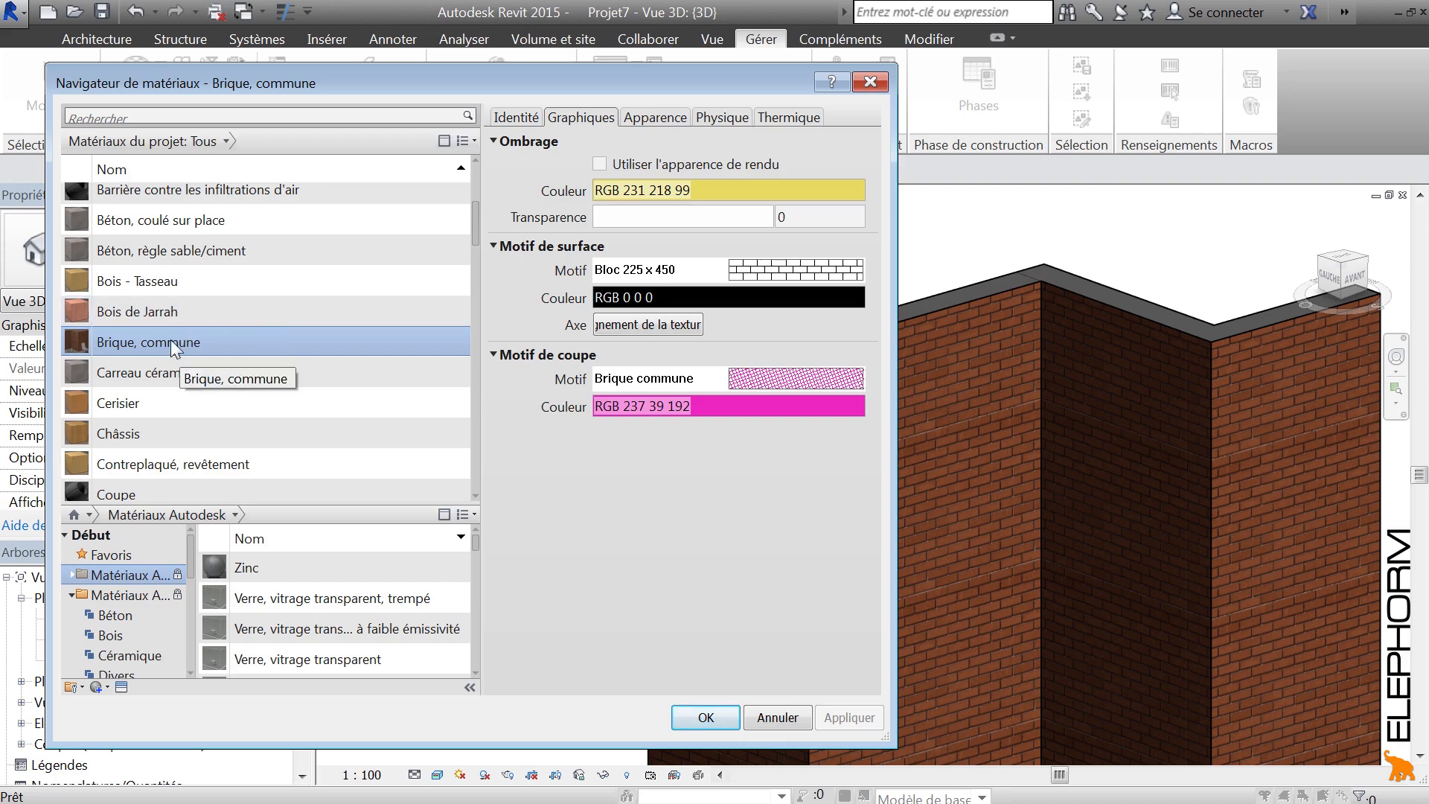
pyautogui.rightClick(172, 341)
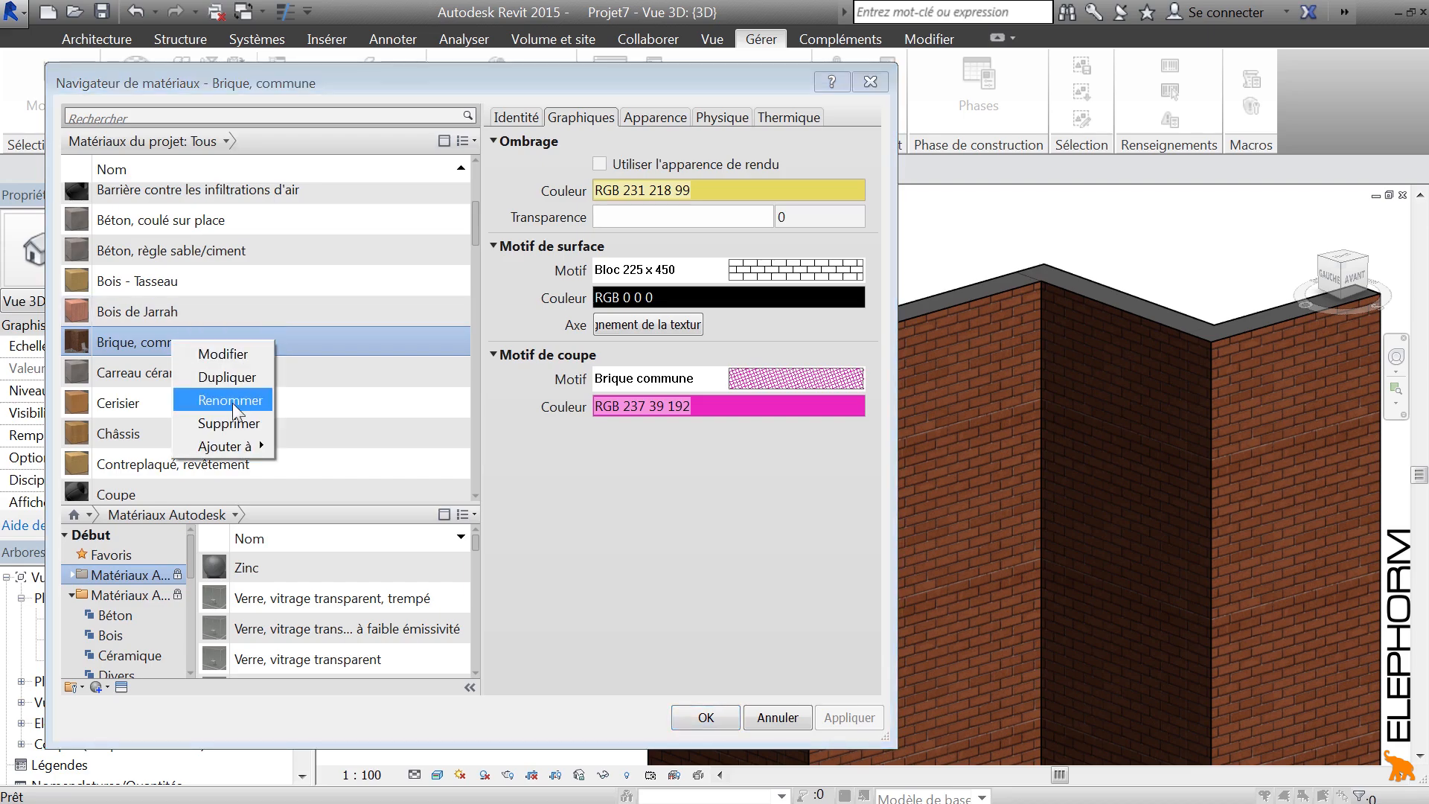
pyautogui.click(233, 403)
pyautogui.click(137, 344)
pyautogui.moveTo(138, 344); pyautogui.dragTo(255, 341)
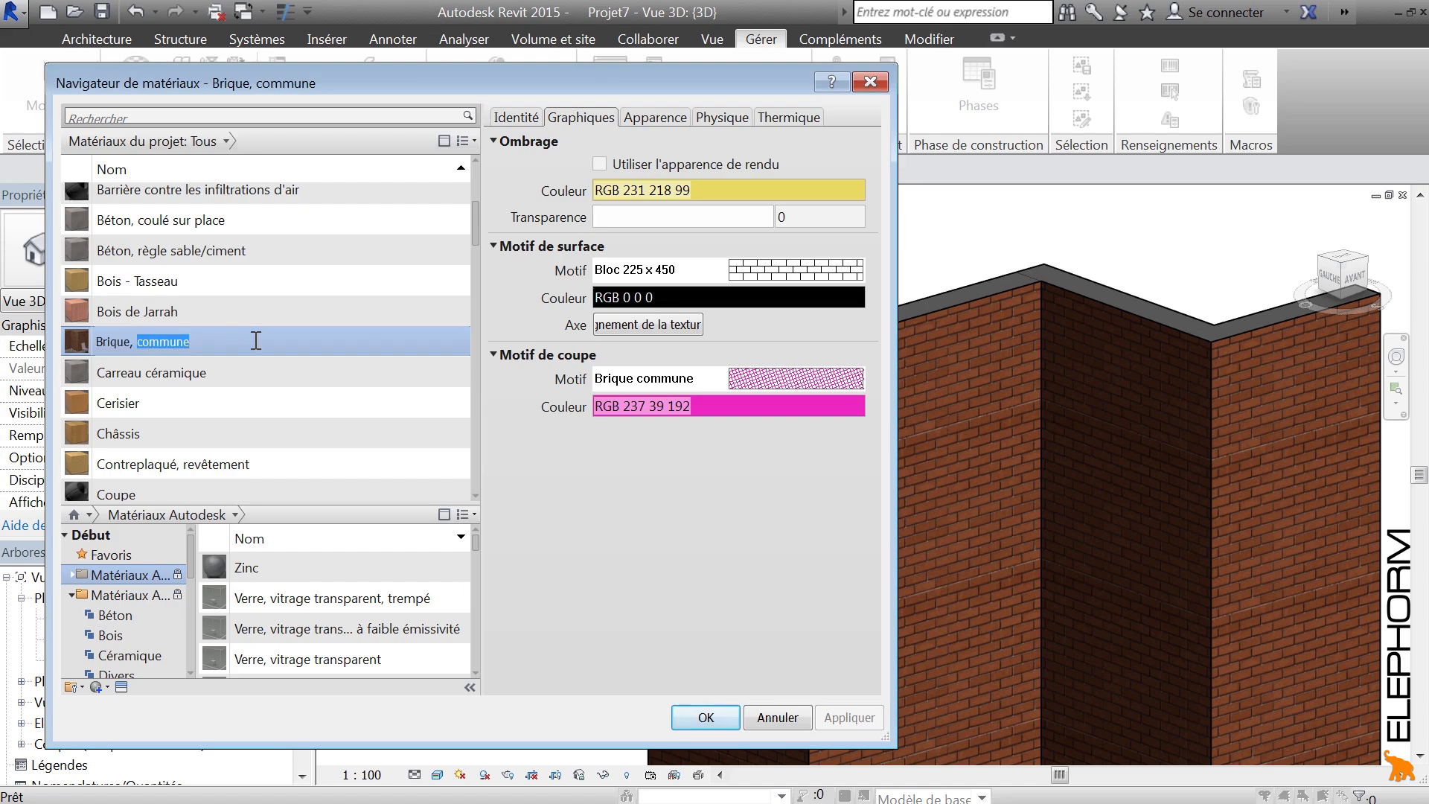
pyautogui.write('jaune')
pyautogui.click(198, 307)
pyautogui.click(173, 341)
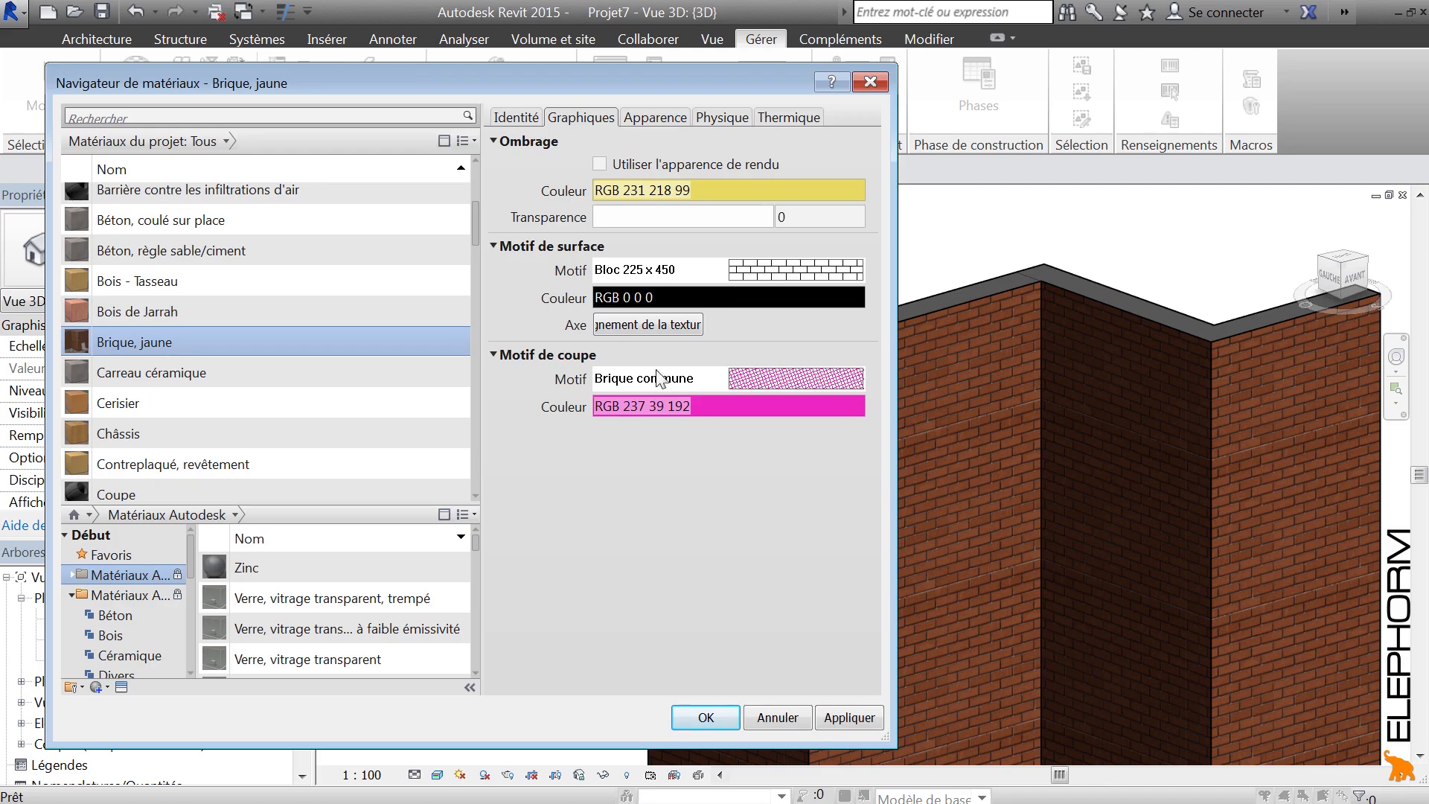
# Duplicate the Brique, jaune material and name the copy "Brique, rouge".
pyautogui.rightClick(155, 341)
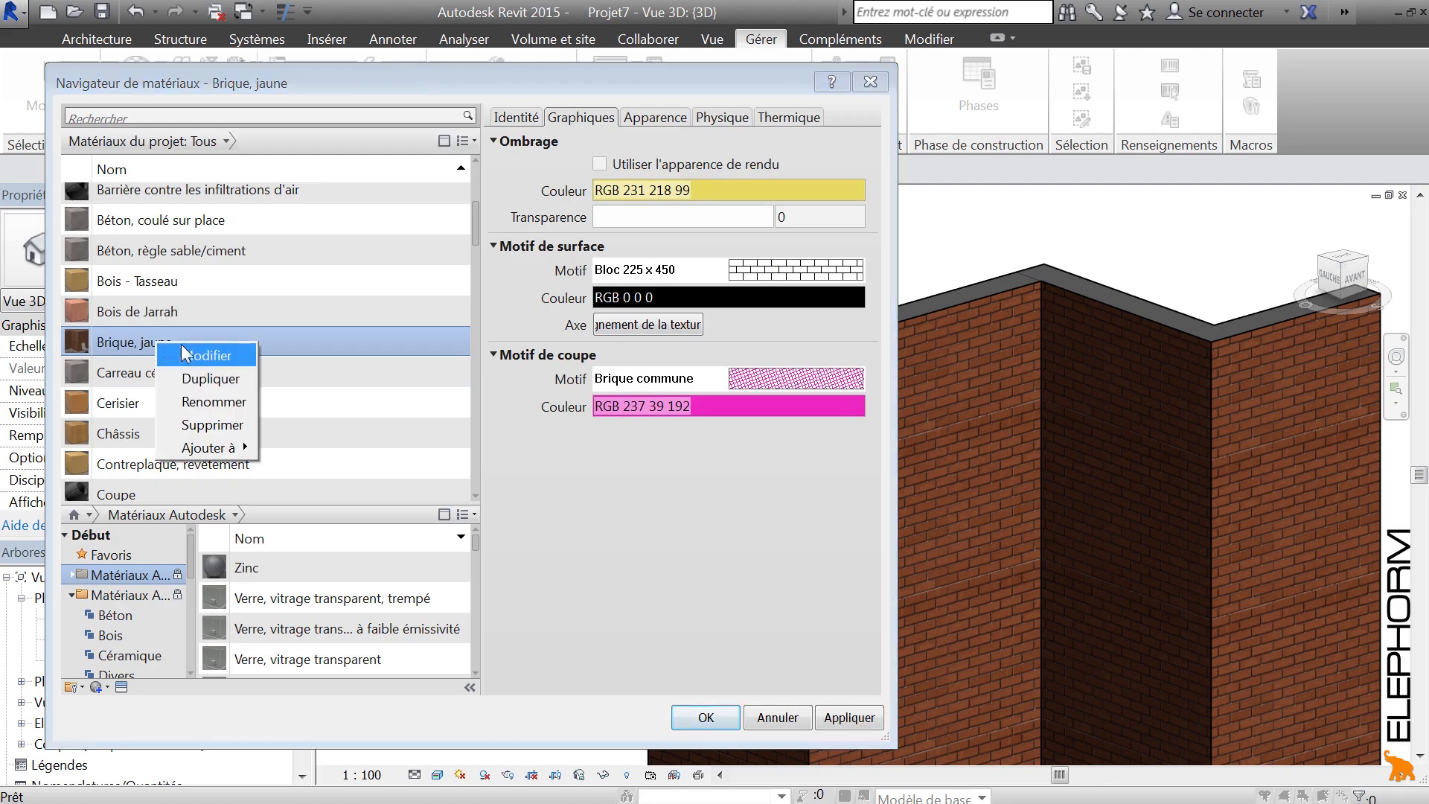
pyautogui.click(205, 375)
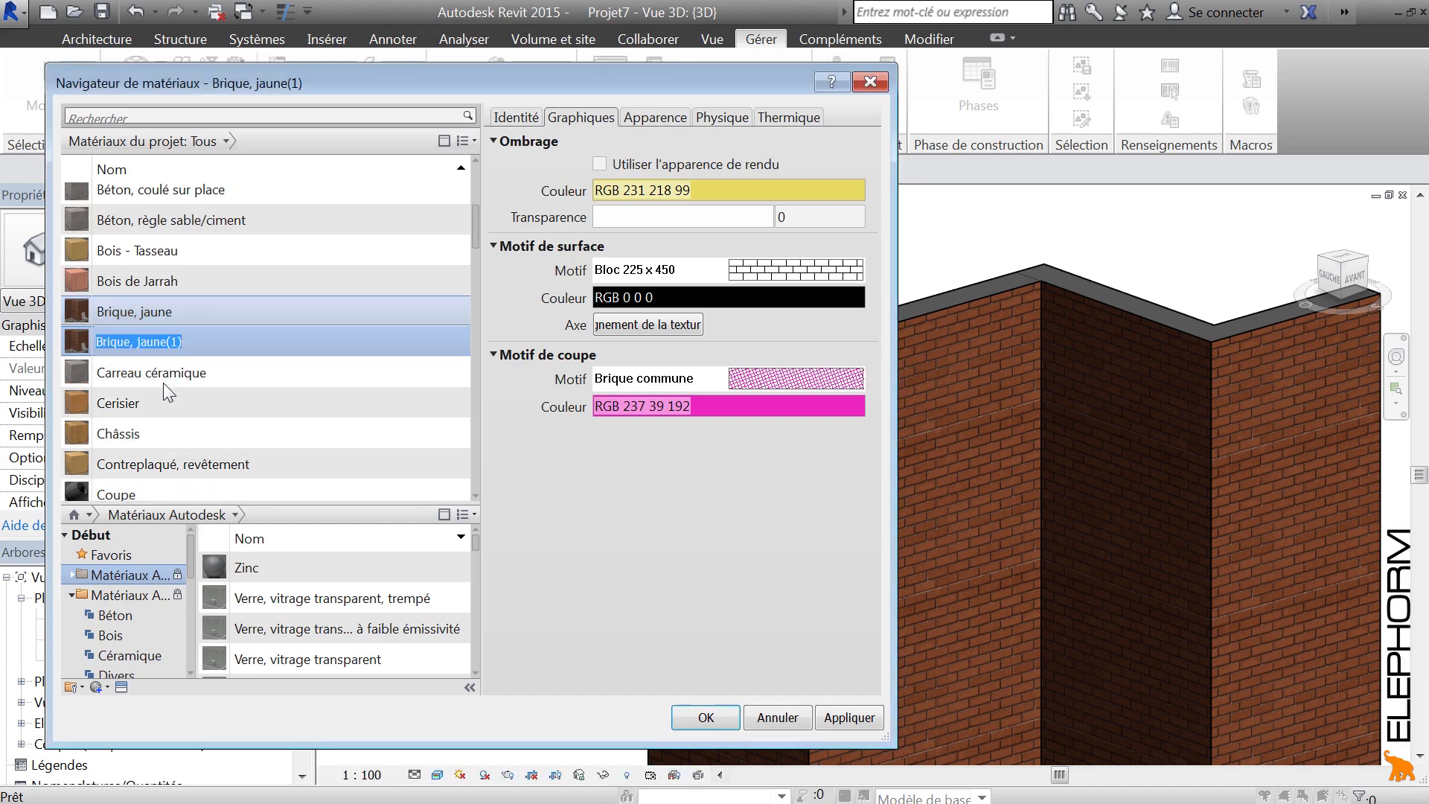
pyautogui.moveTo(137, 343); pyautogui.dragTo(232, 344)
pyautogui.press('BackSpace')
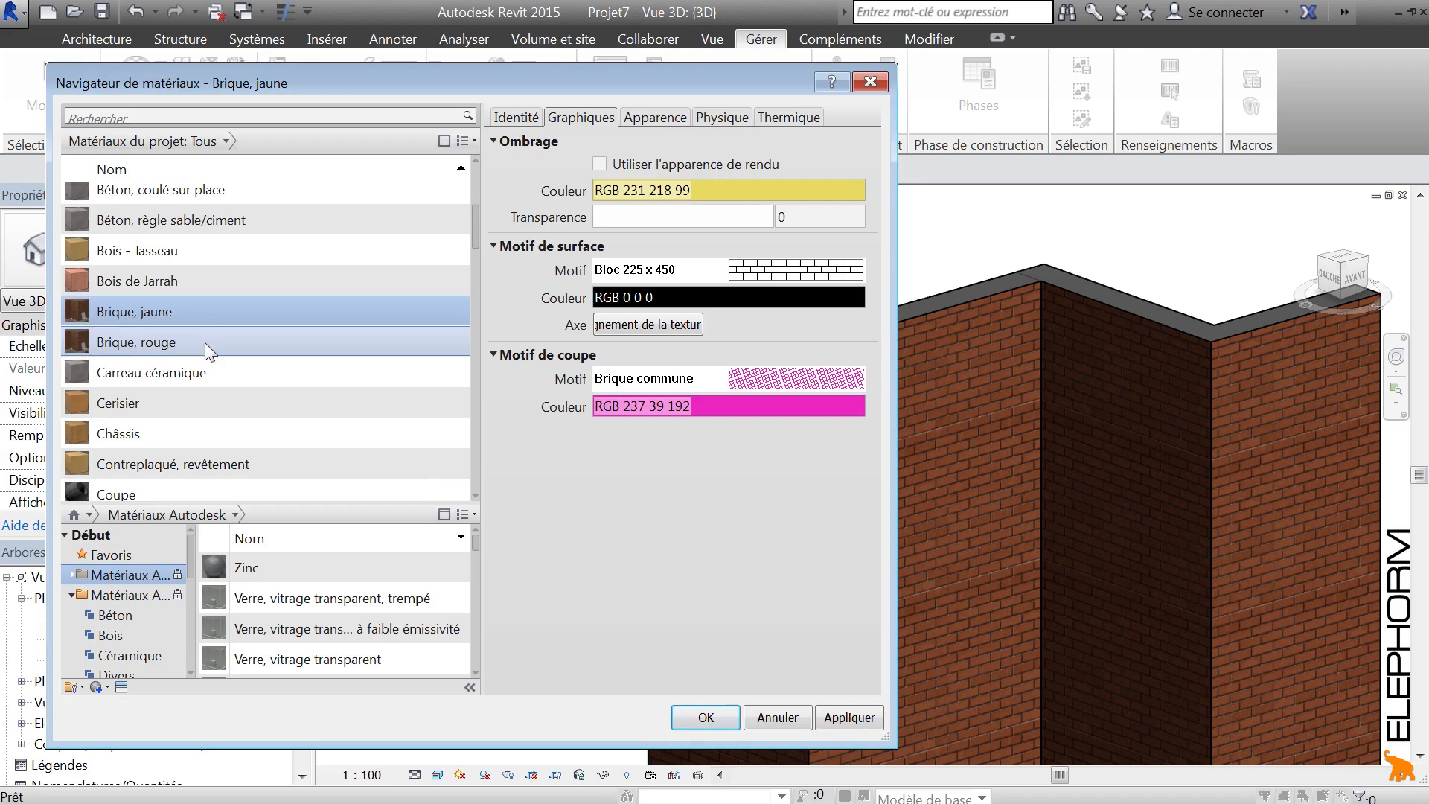
pyautogui.press('Return')
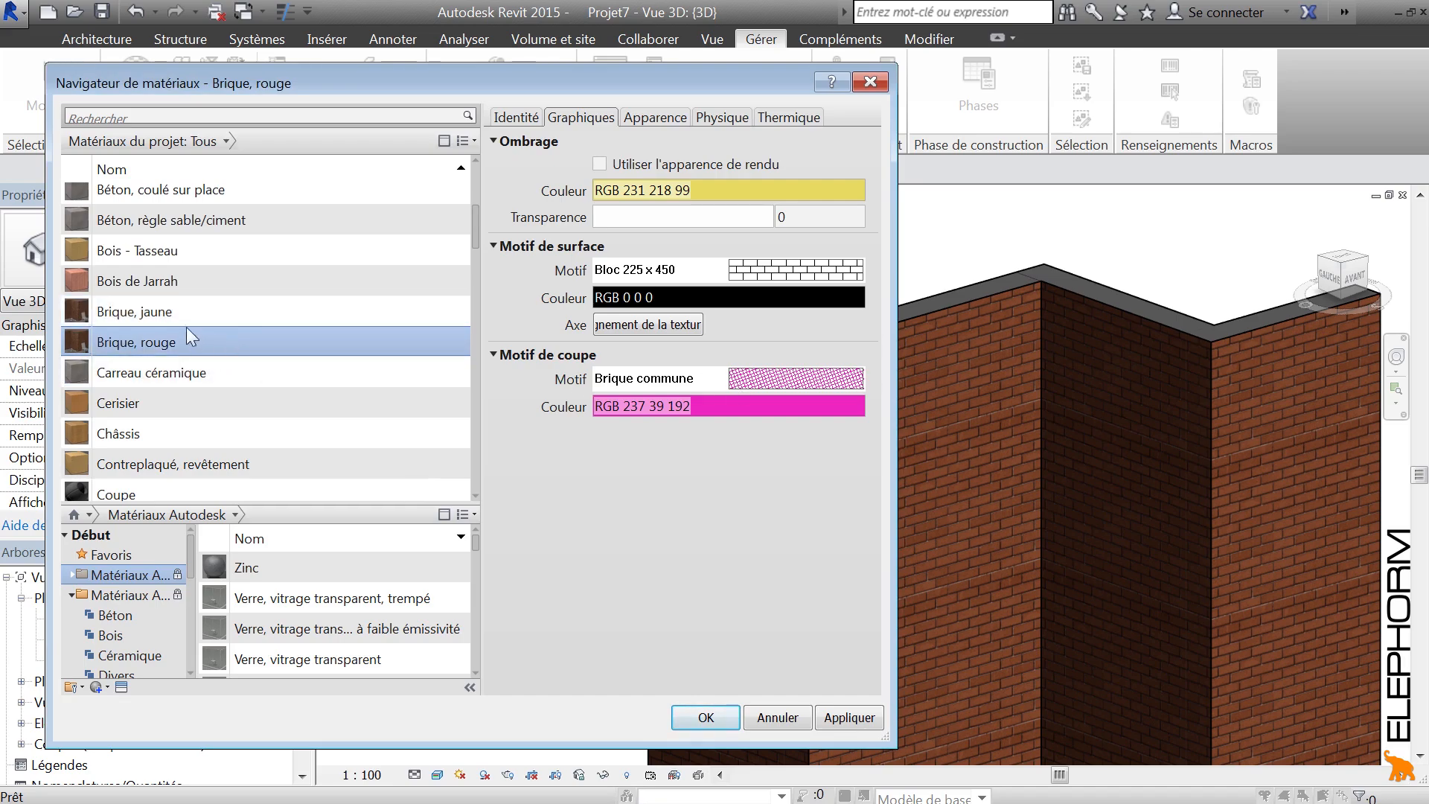
# Compare the graphics settings of the Brique, jaune and Brique, rouge materials.
pyautogui.click(186, 312)
pyautogui.click(183, 339)
pyautogui.click(184, 311)
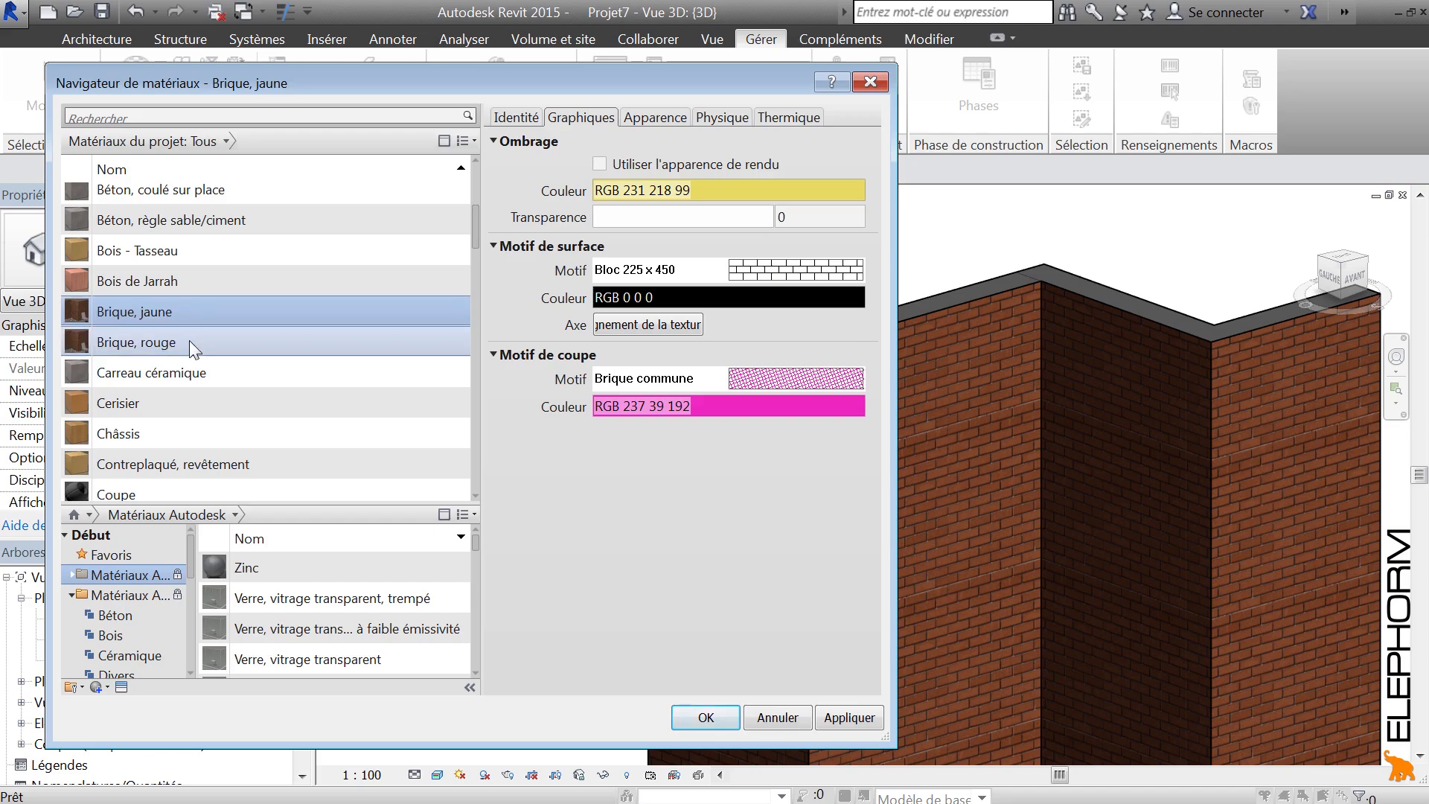
pyautogui.click(189, 341)
pyautogui.click(194, 310)
pyautogui.click(196, 339)
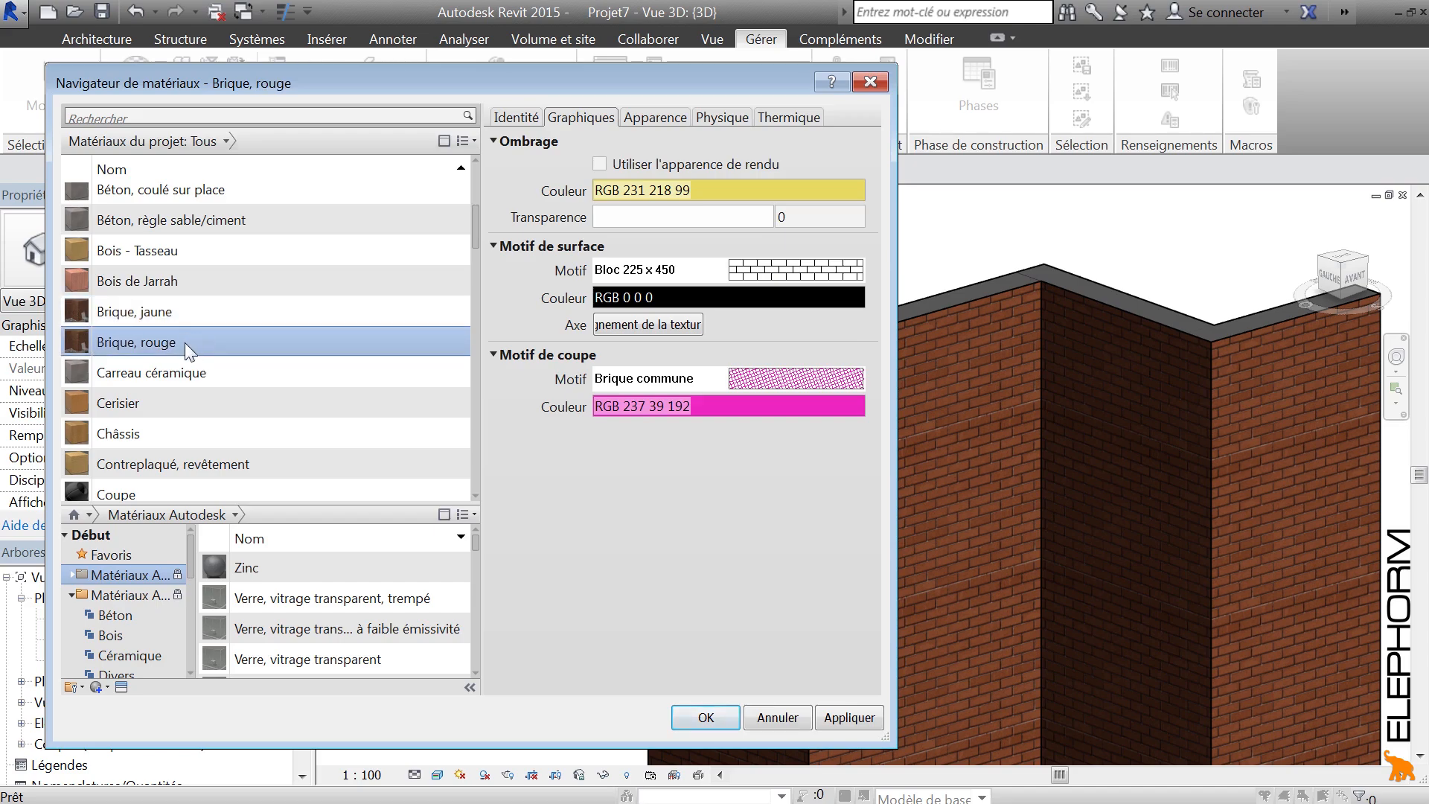
# Replace the Brique, rouge material's appearance with Ardoise - Carré rouge from the Maçonnerie/Brique category of the Bibliothèque d'apparences.
pyautogui.click(665, 119)
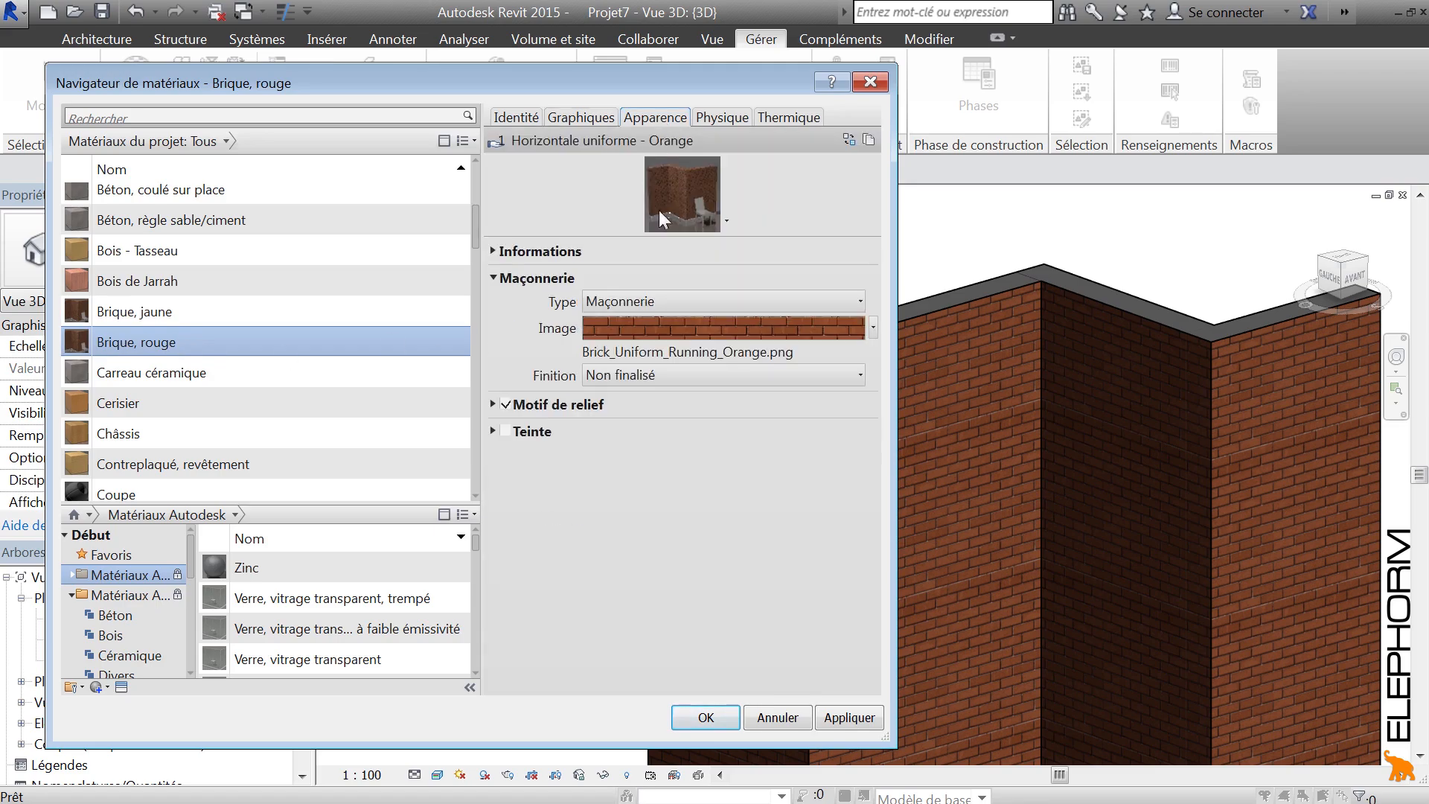
pyautogui.click(849, 139)
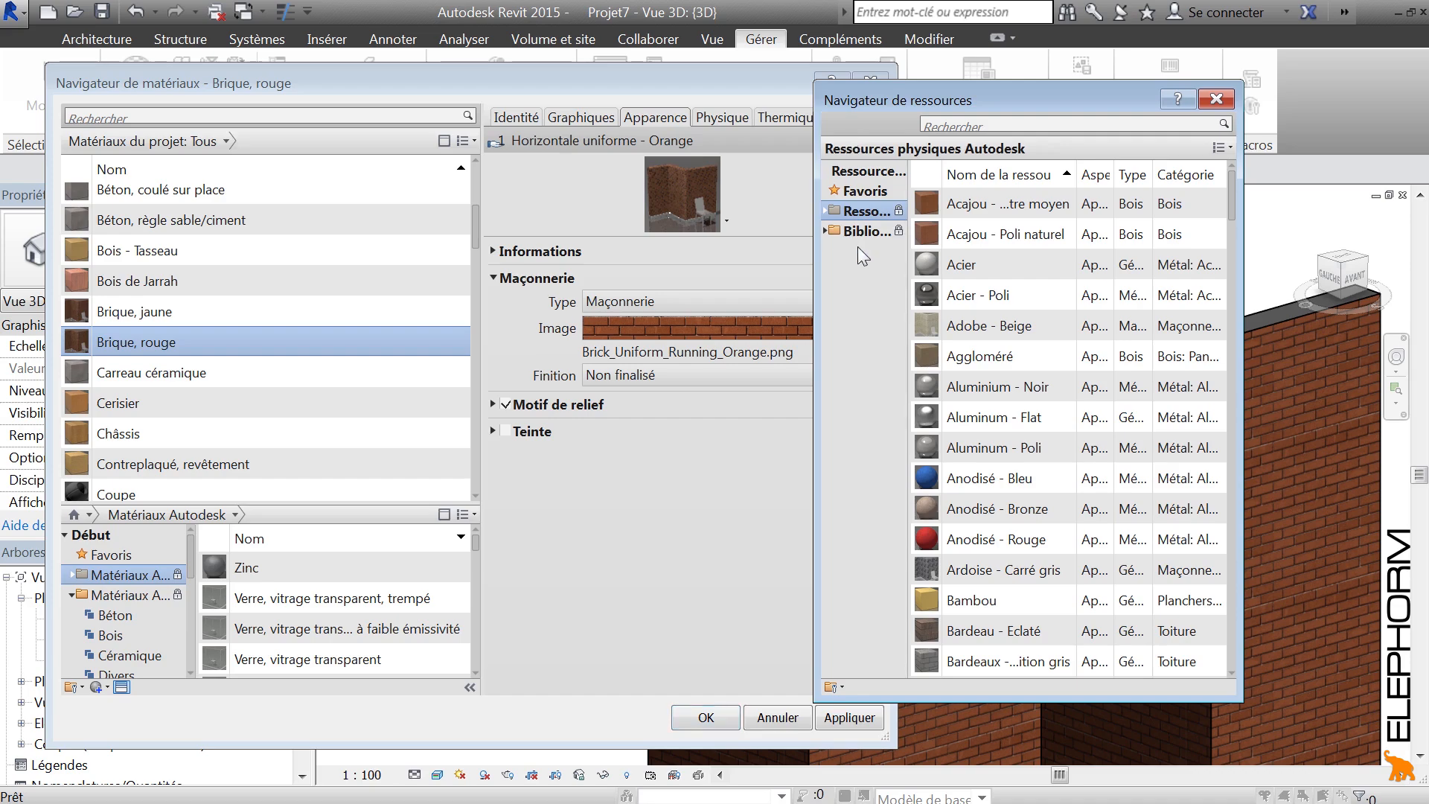
pyautogui.click(825, 232)
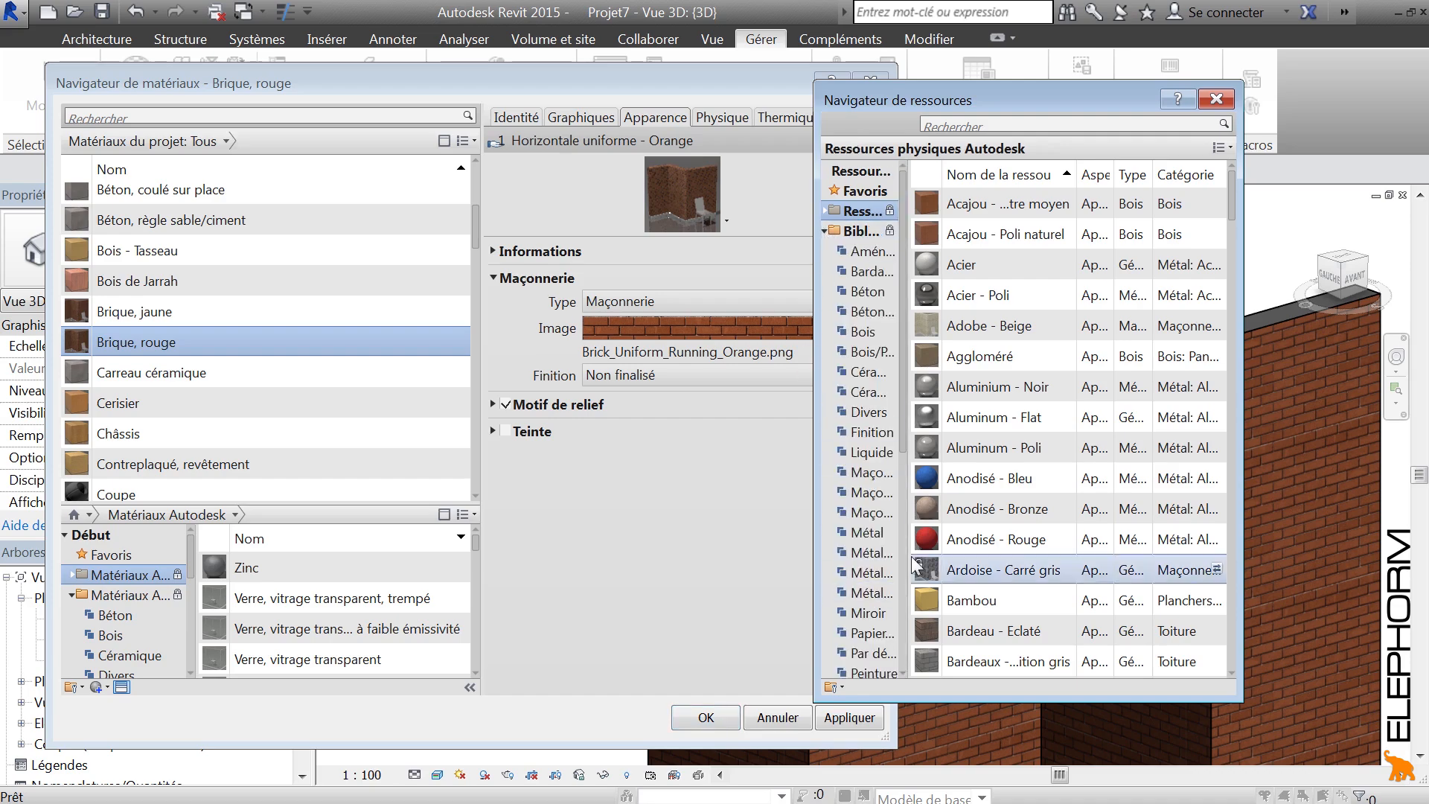
pyautogui.click(871, 473)
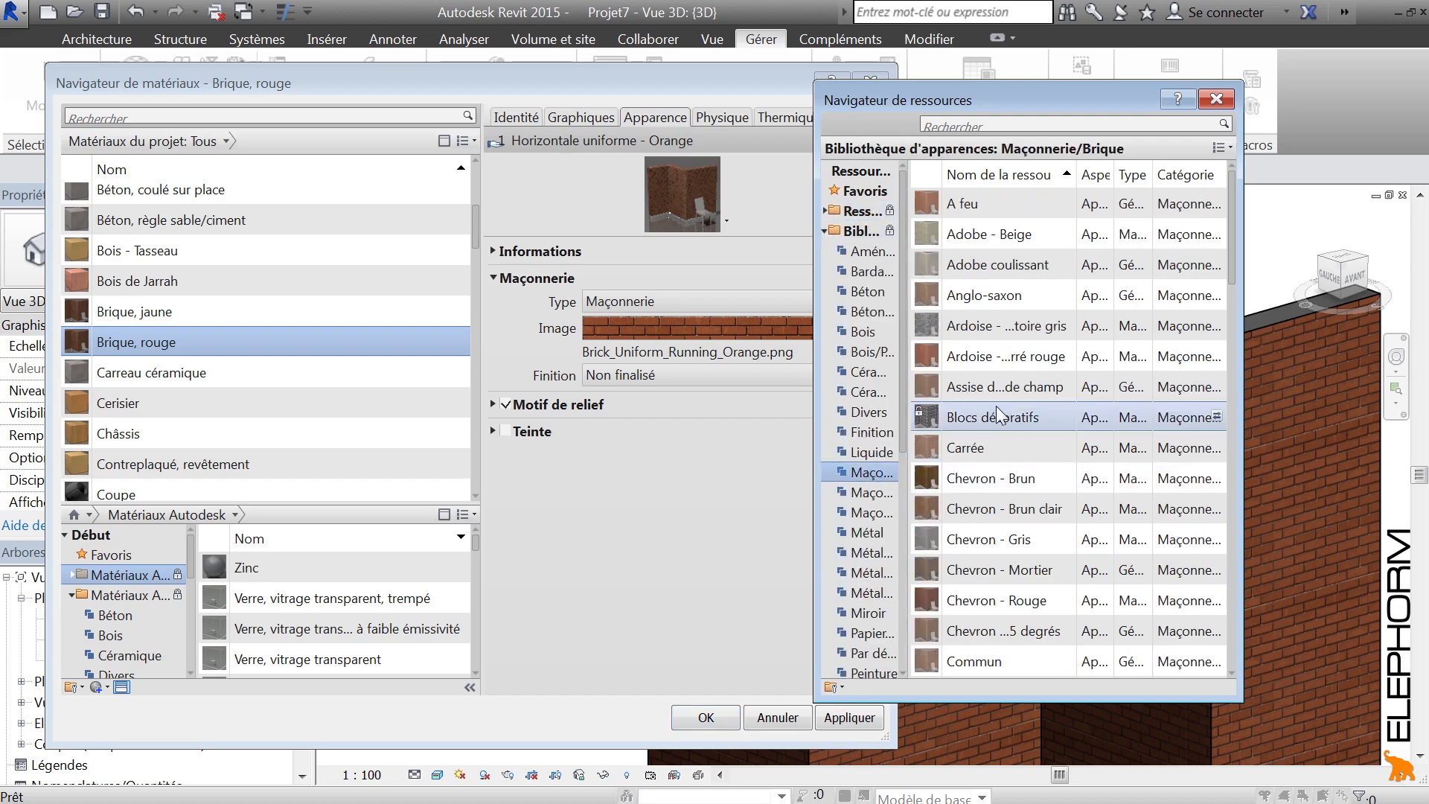
pyautogui.click(864, 494)
pyautogui.click(869, 473)
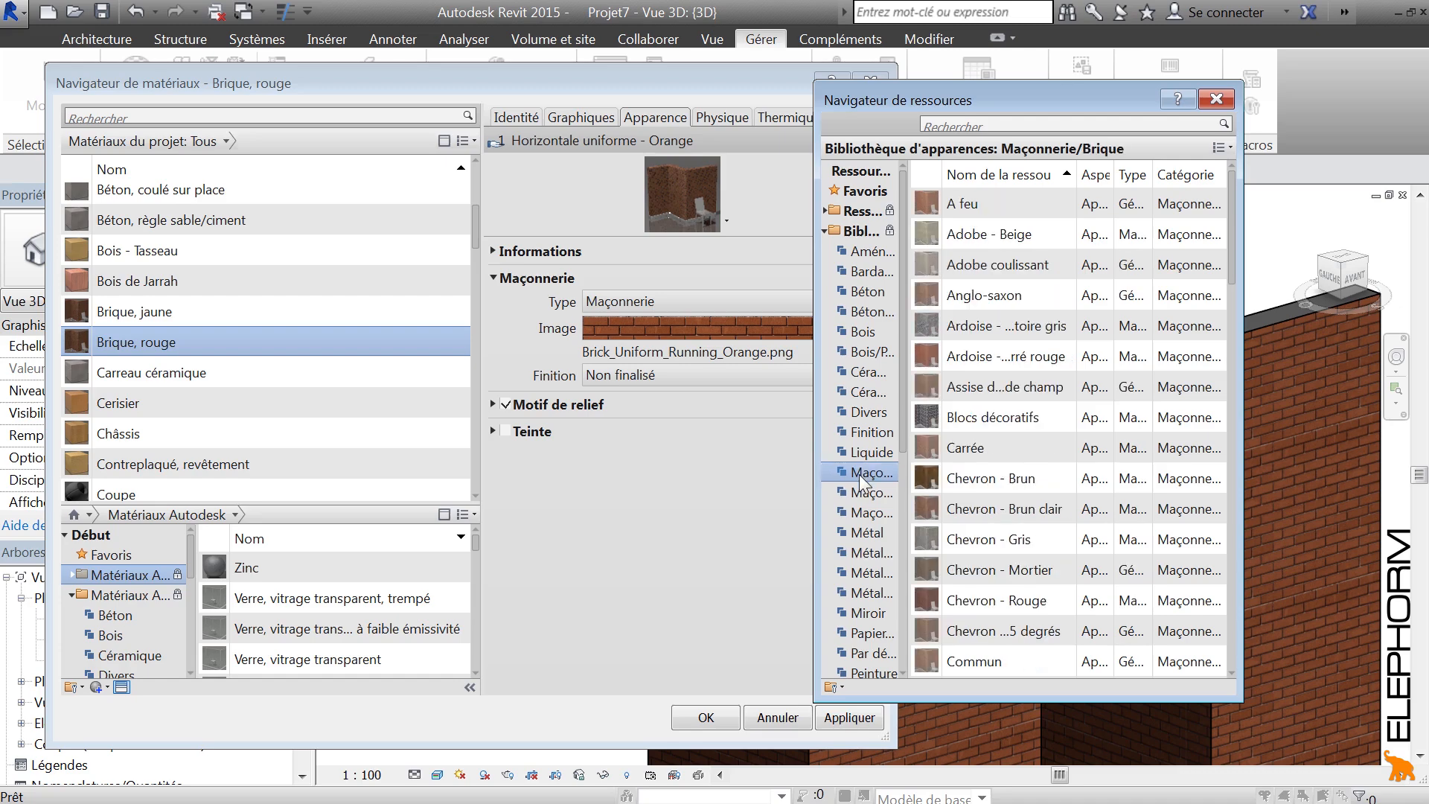
pyautogui.doubleClick(962, 357)
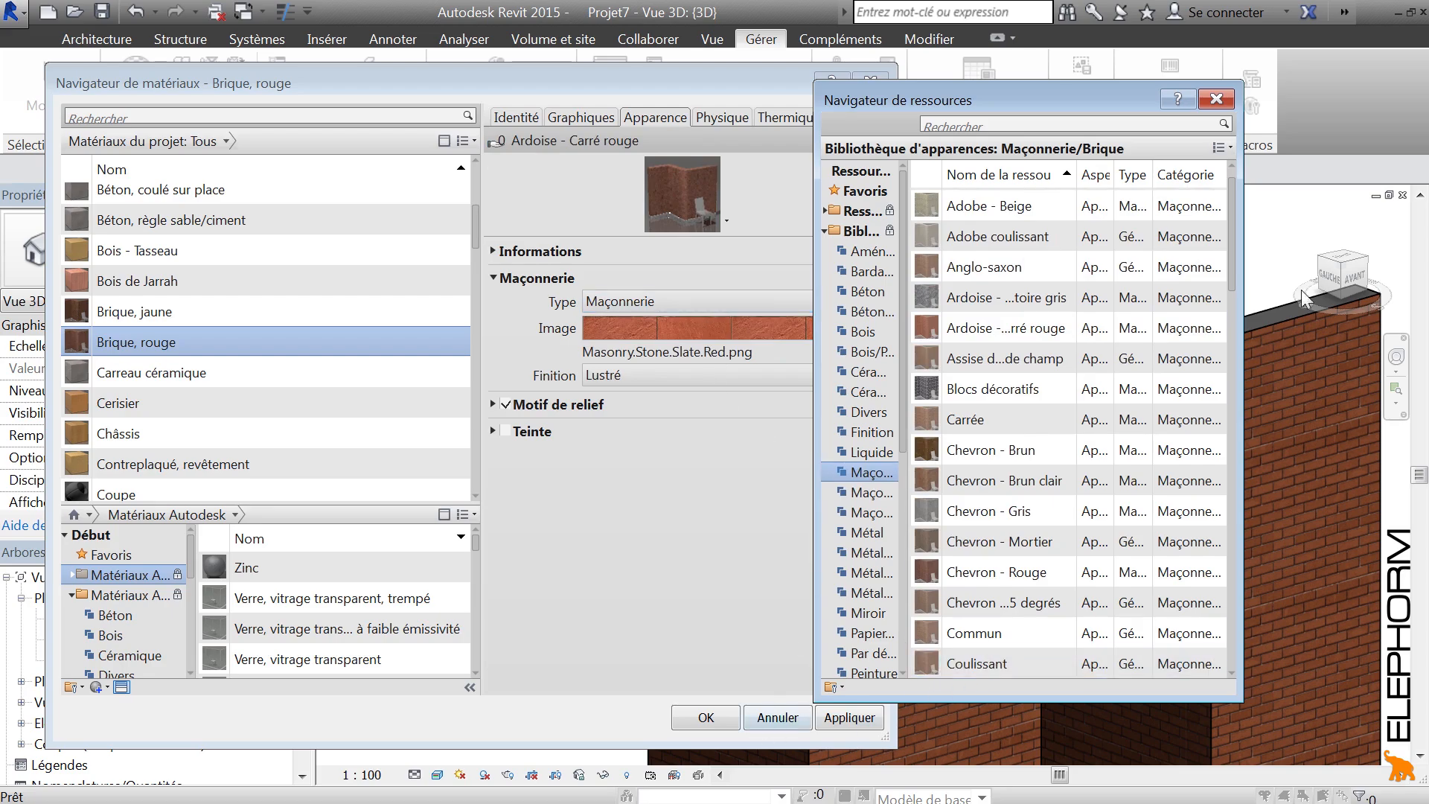
pyautogui.click(1215, 101)
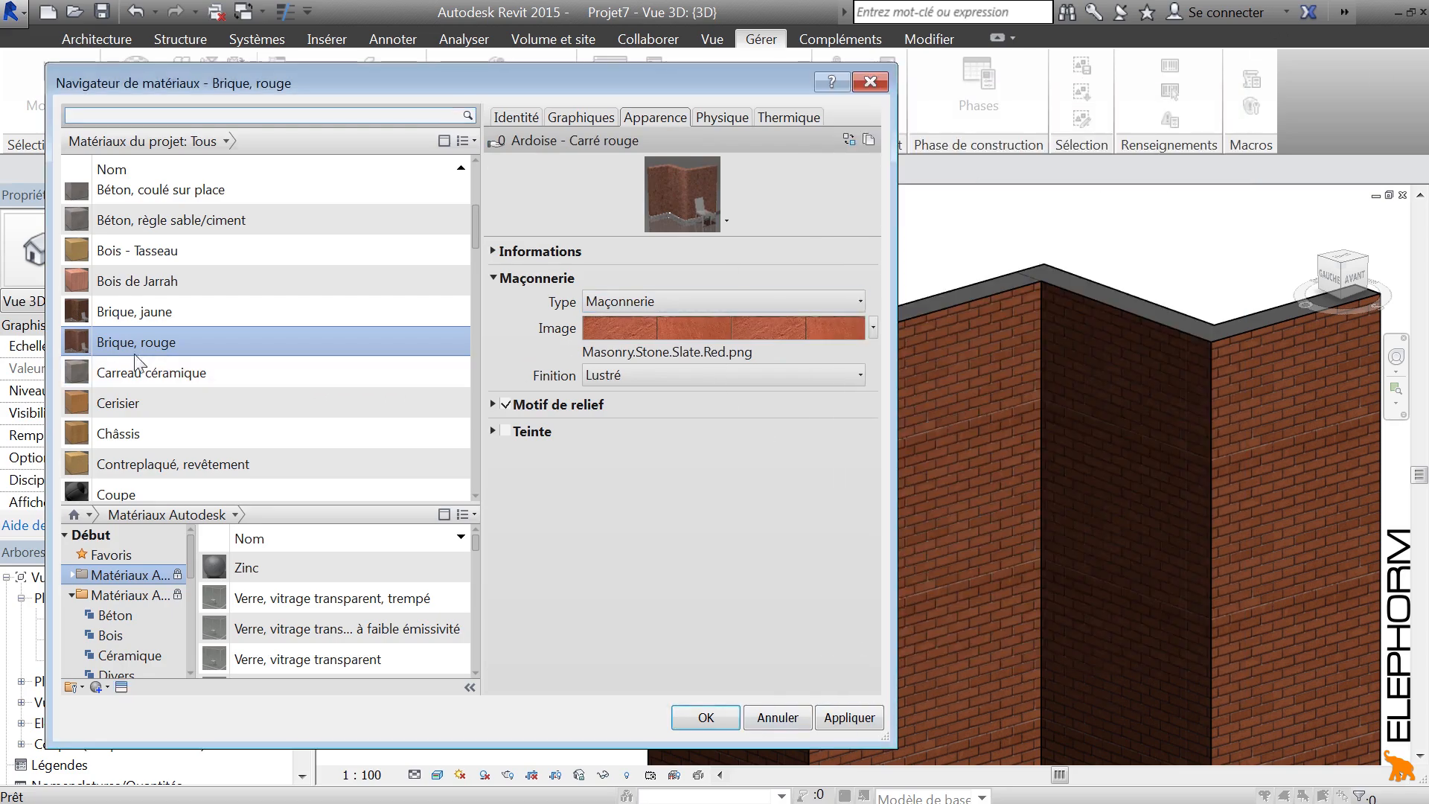
# Compare the appearance settings of the Brique, jaune and Brique, rouge materials.
pyautogui.click(142, 311)
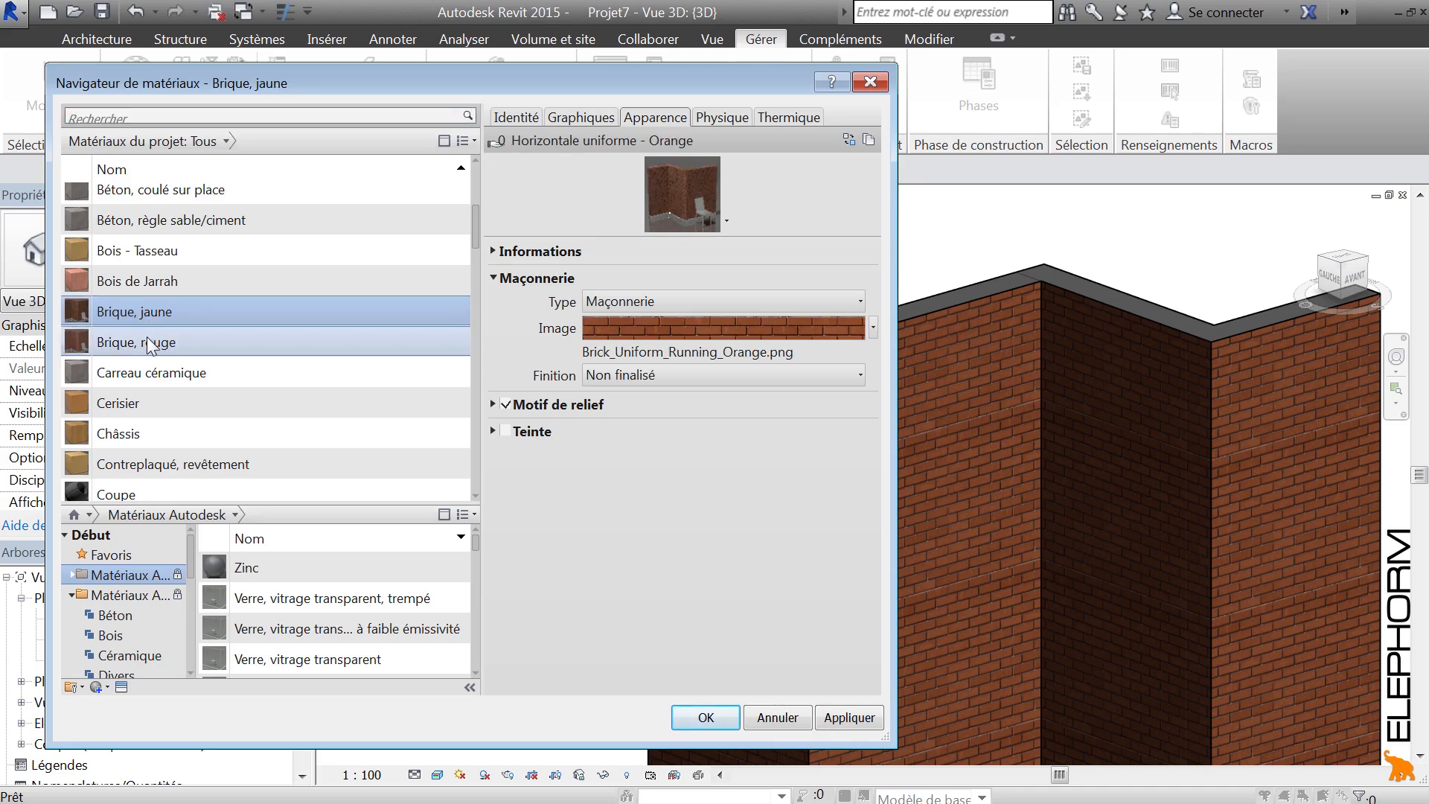
pyautogui.click(146, 336)
pyautogui.click(149, 316)
pyautogui.click(155, 340)
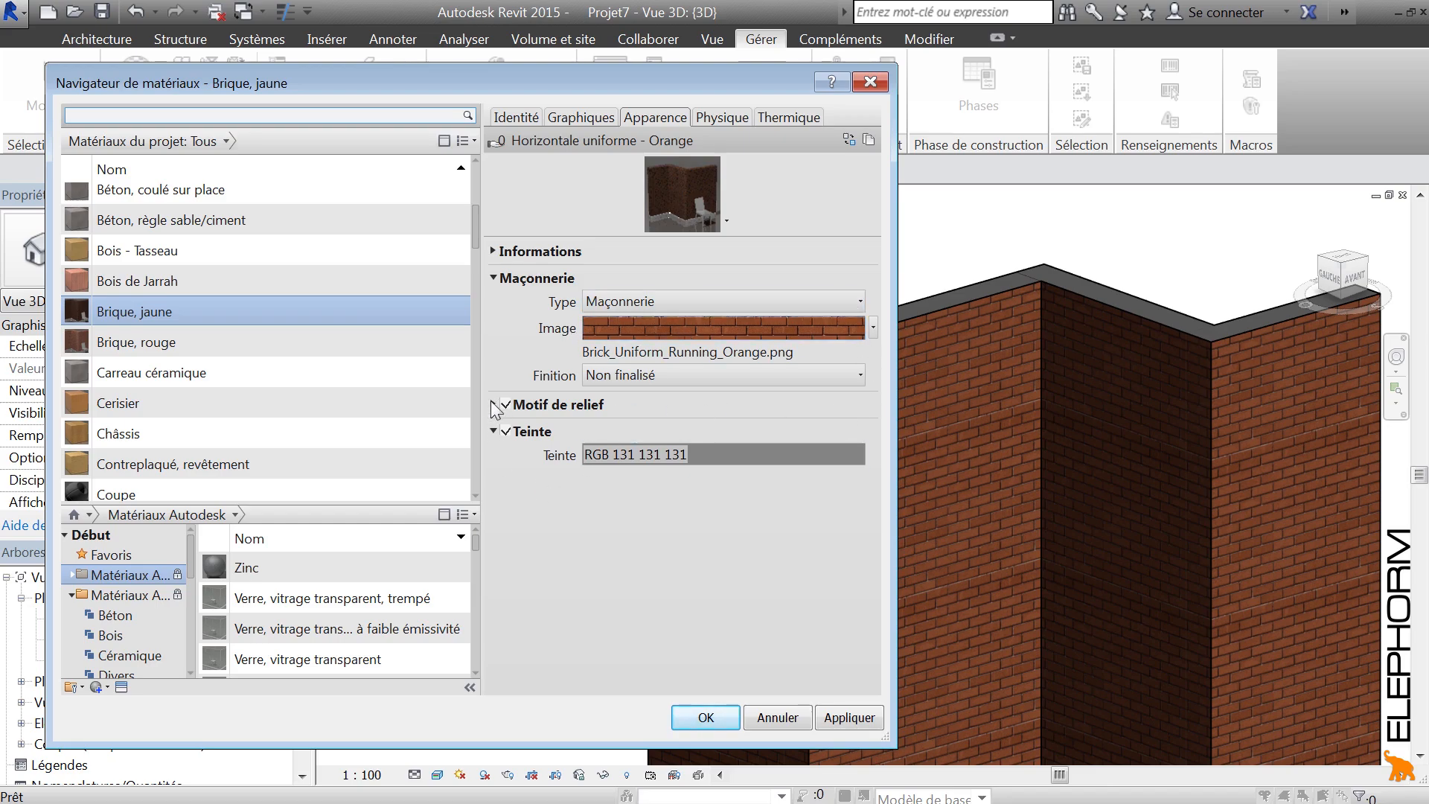
# Set the Teinte colour of the Brique, jaune appearance to red, RGB 231 31 36.
pyautogui.scroll(-1, 156, 465)
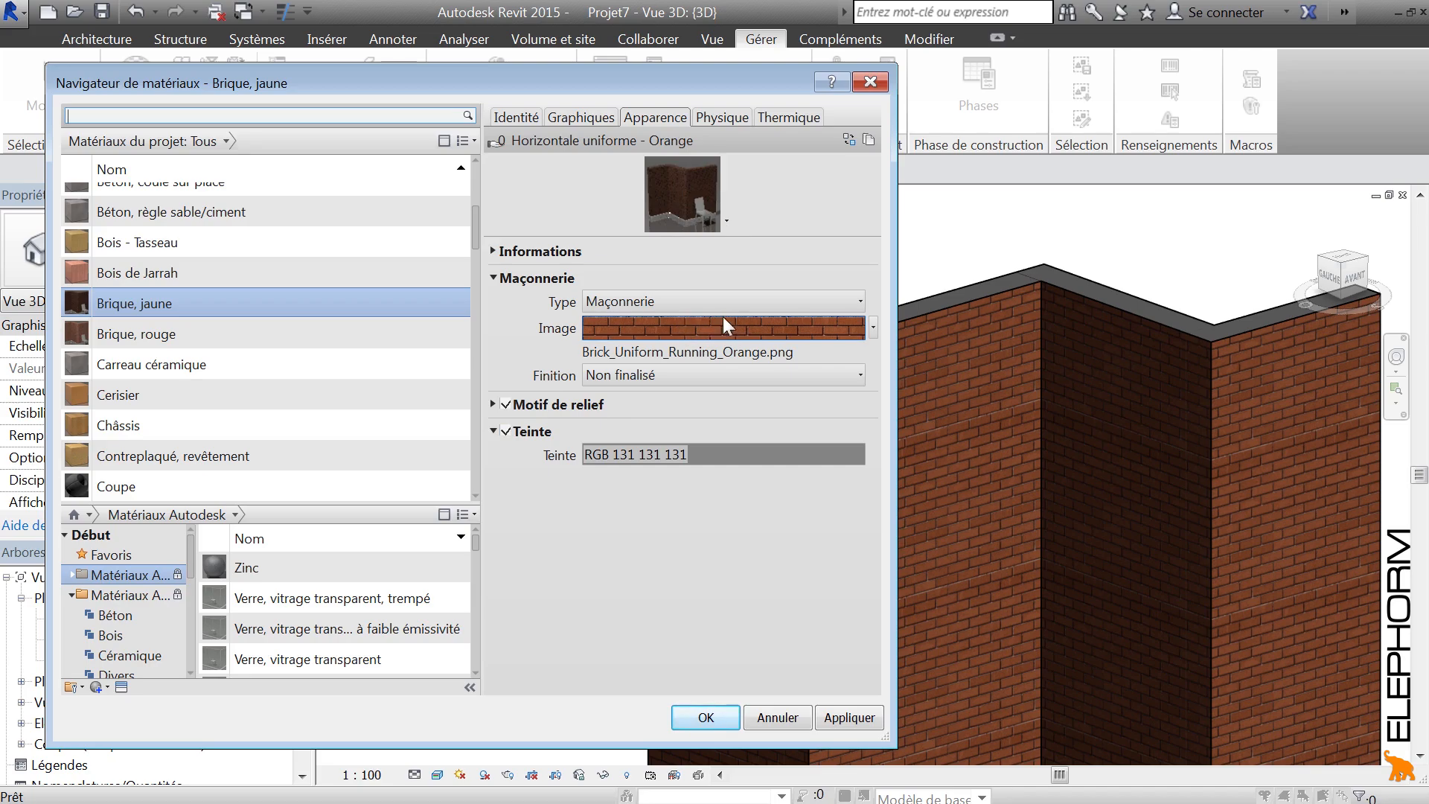
pyautogui.click(709, 454)
pyautogui.moveTo(615, 198); pyautogui.dragTo(485, 199)
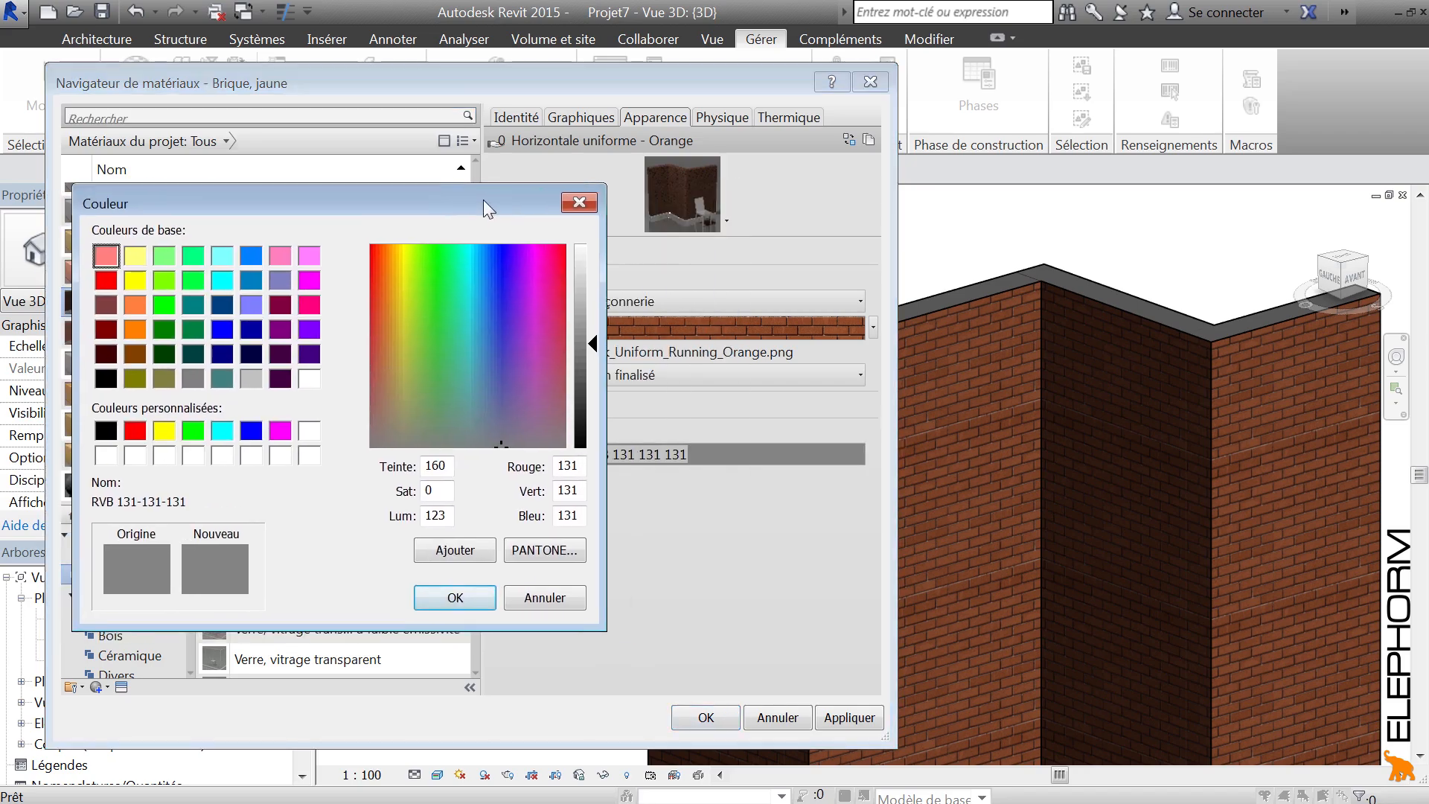
pyautogui.moveTo(555, 337); pyautogui.dragTo(573, 288)
pyautogui.click(457, 598)
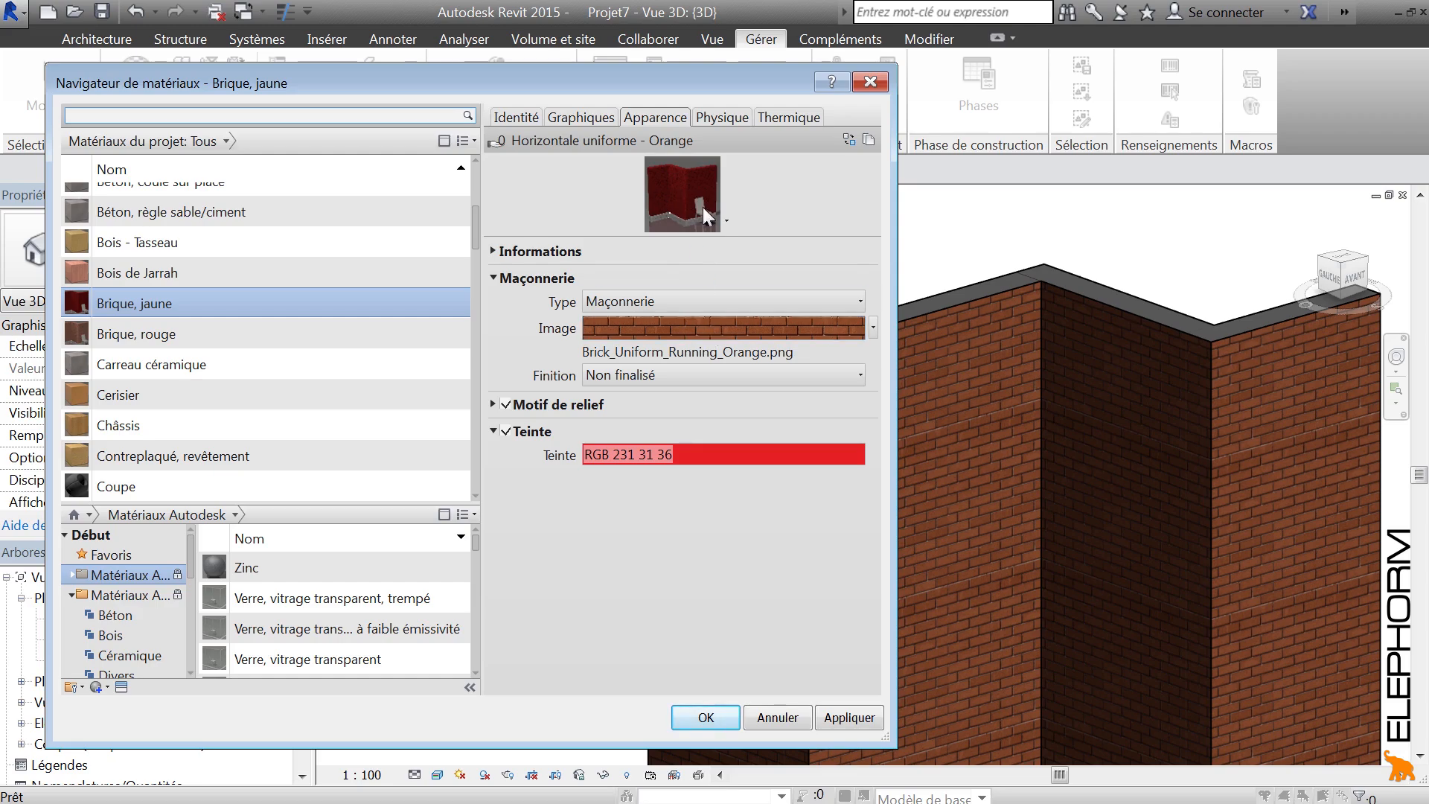
# Change the Brique, jaune appearance's Teinte colour to light grey, RGB 210 208 208.
pyautogui.click(700, 453)
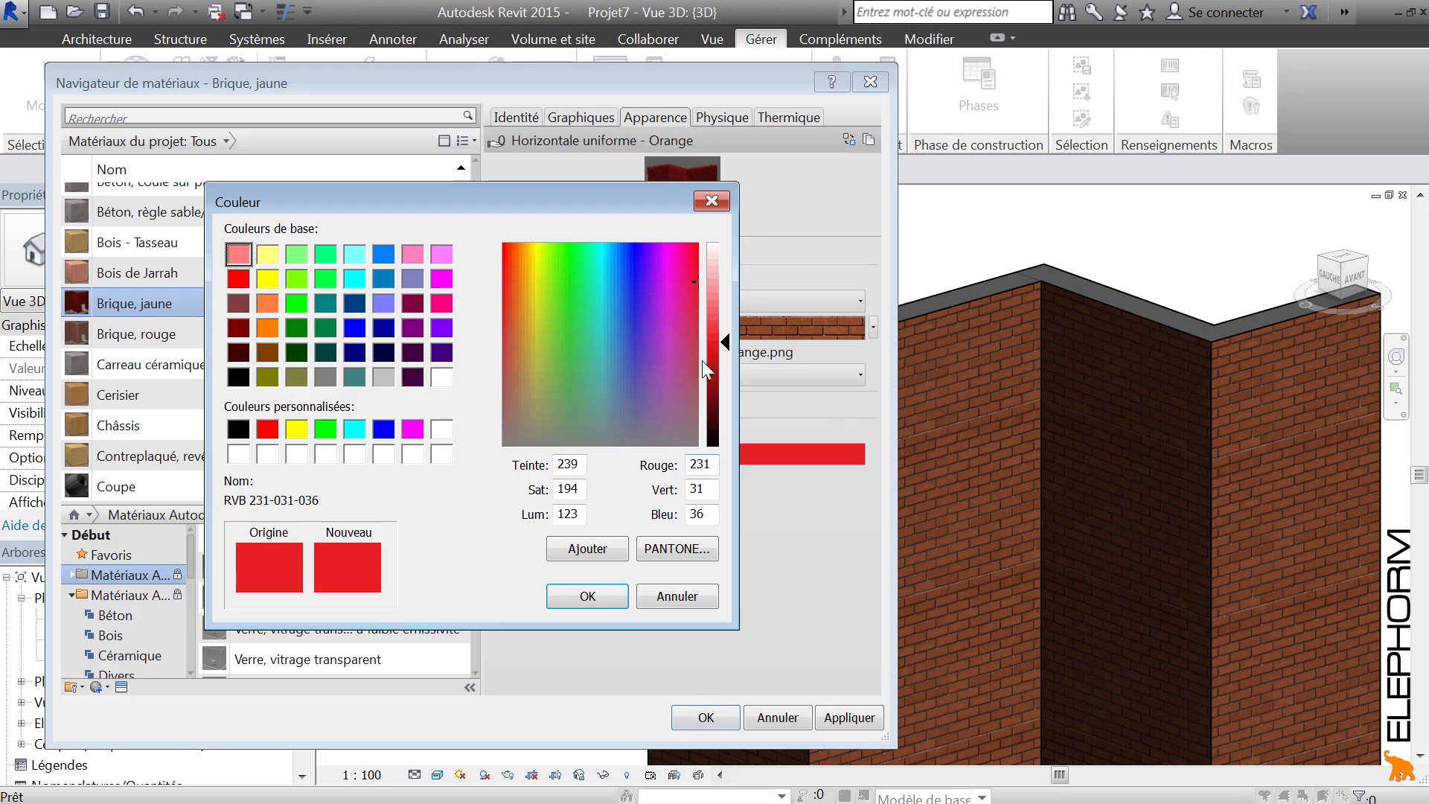
pyautogui.click(694, 440)
pyautogui.moveTo(726, 342); pyautogui.dragTo(726, 279)
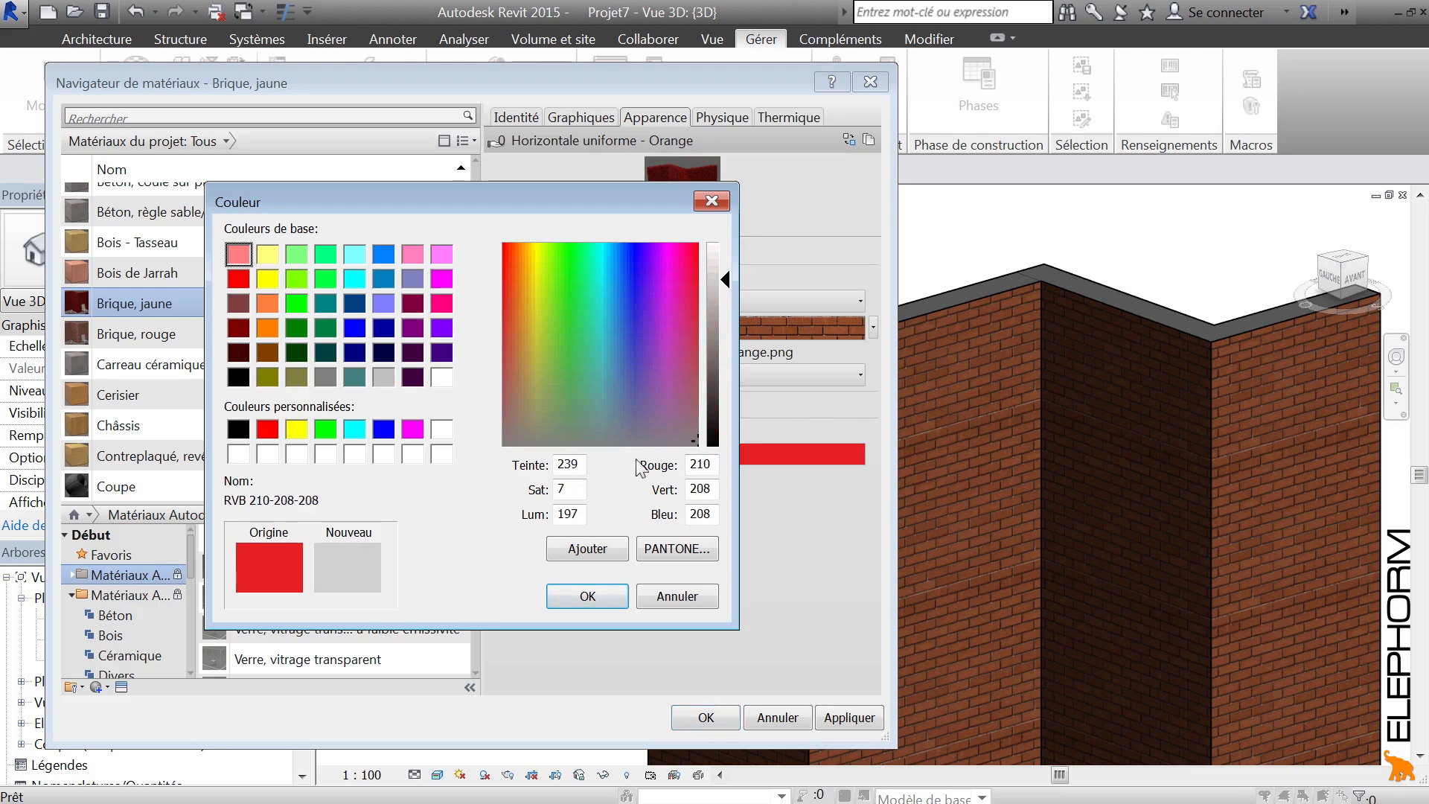
pyautogui.click(588, 598)
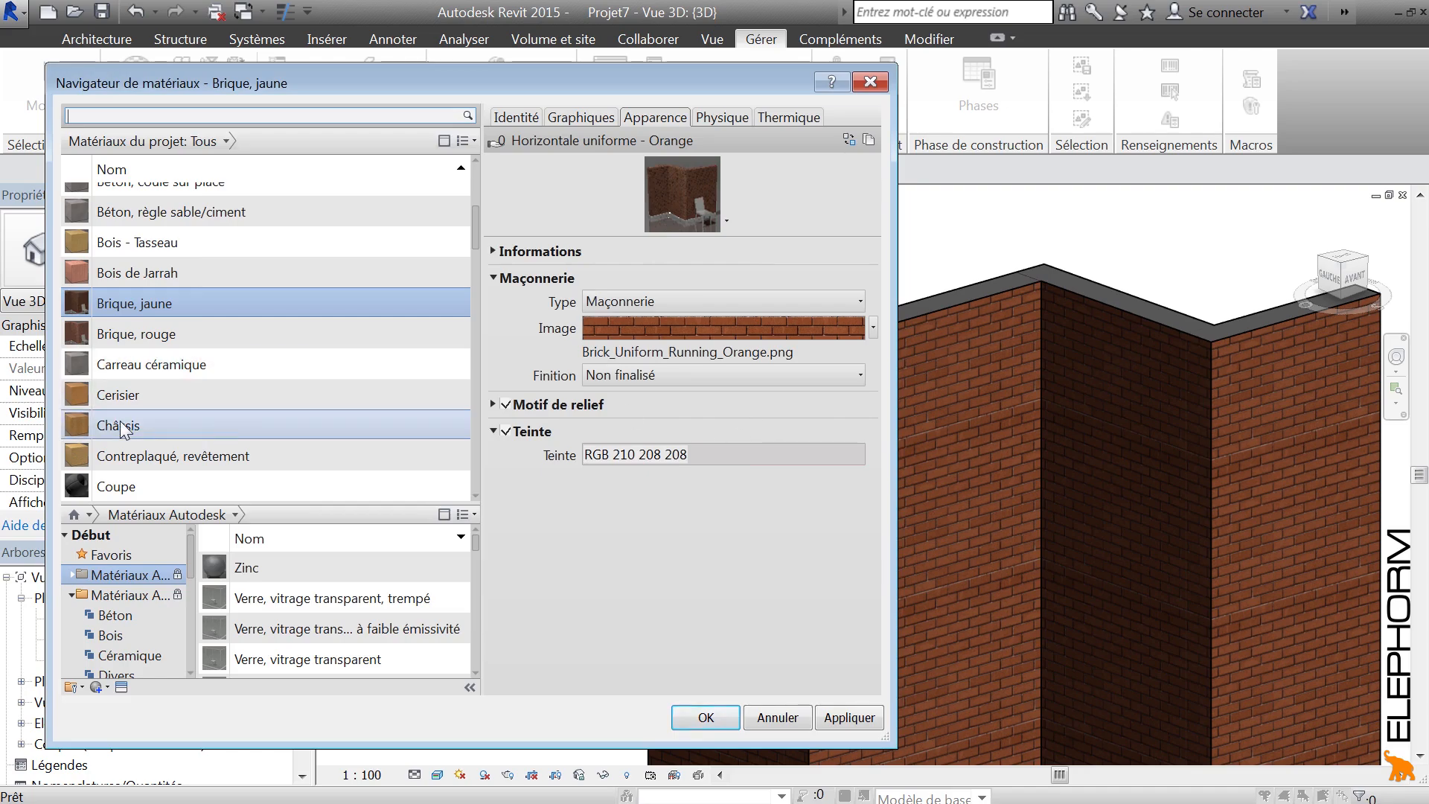
# View the Cerisier material's appearance settings and set the Verre material's Réflectivité to 18.
pyautogui.click(118, 396)
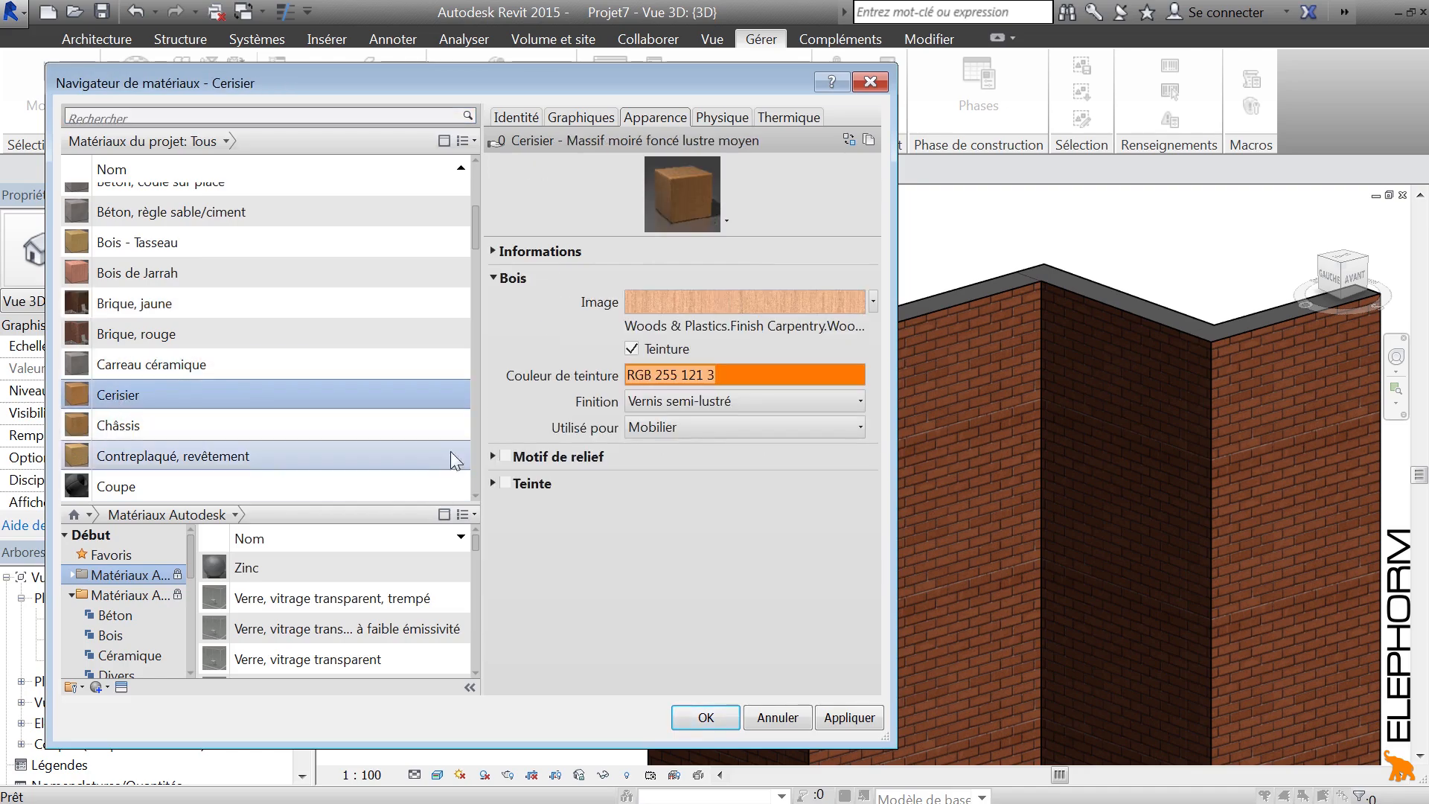
pyautogui.moveTo(477, 226); pyautogui.dragTo(462, 481)
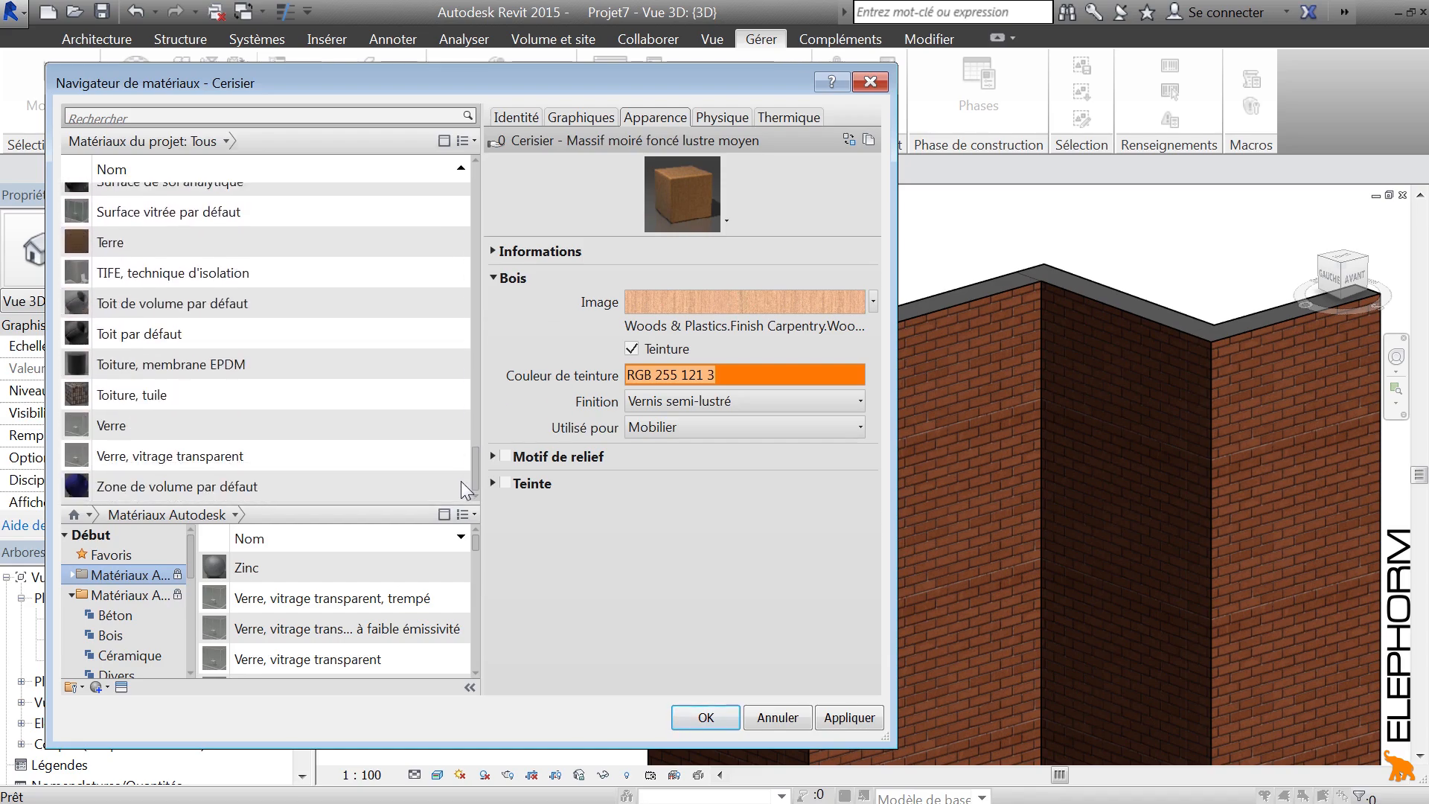
pyautogui.click(125, 431)
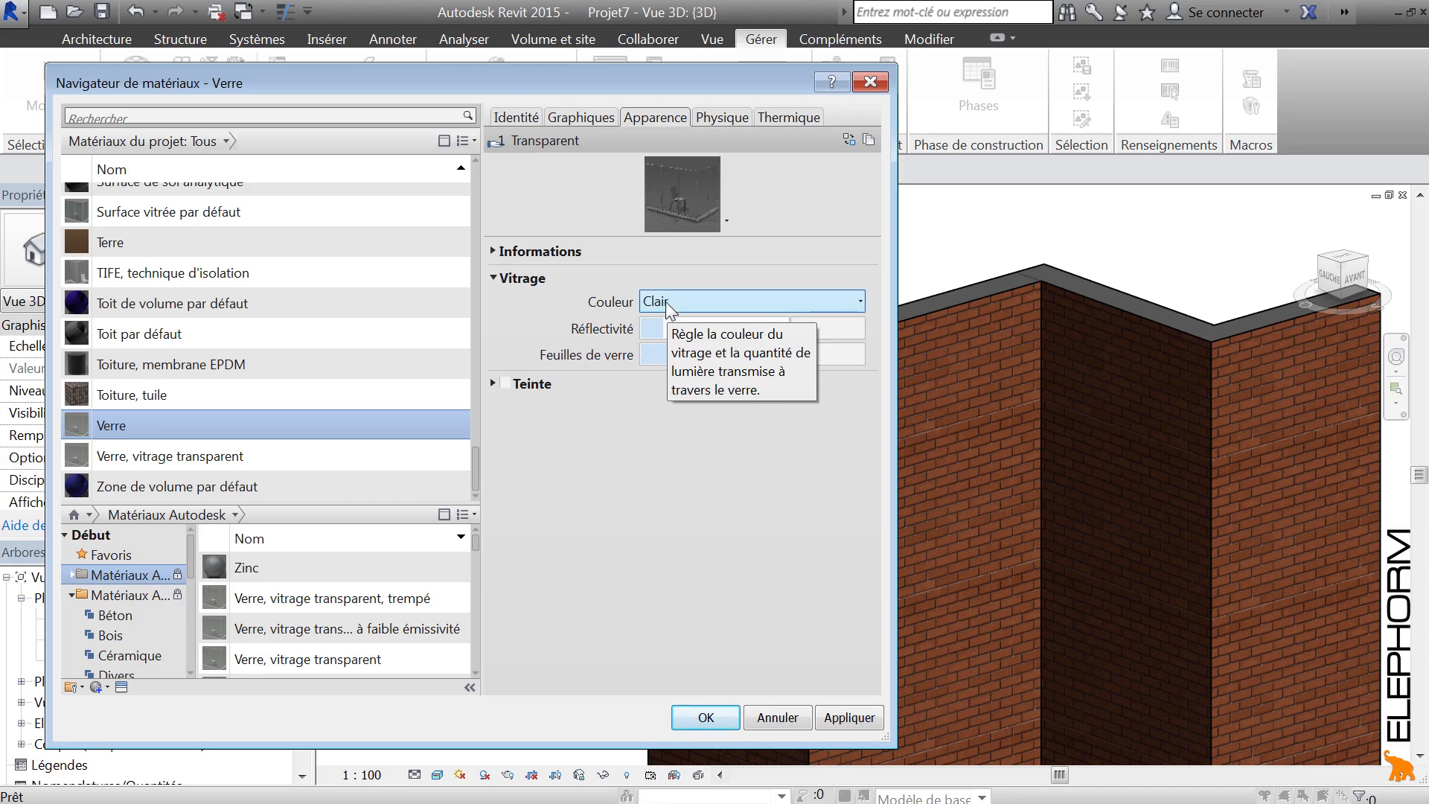
pyautogui.click(688, 325)
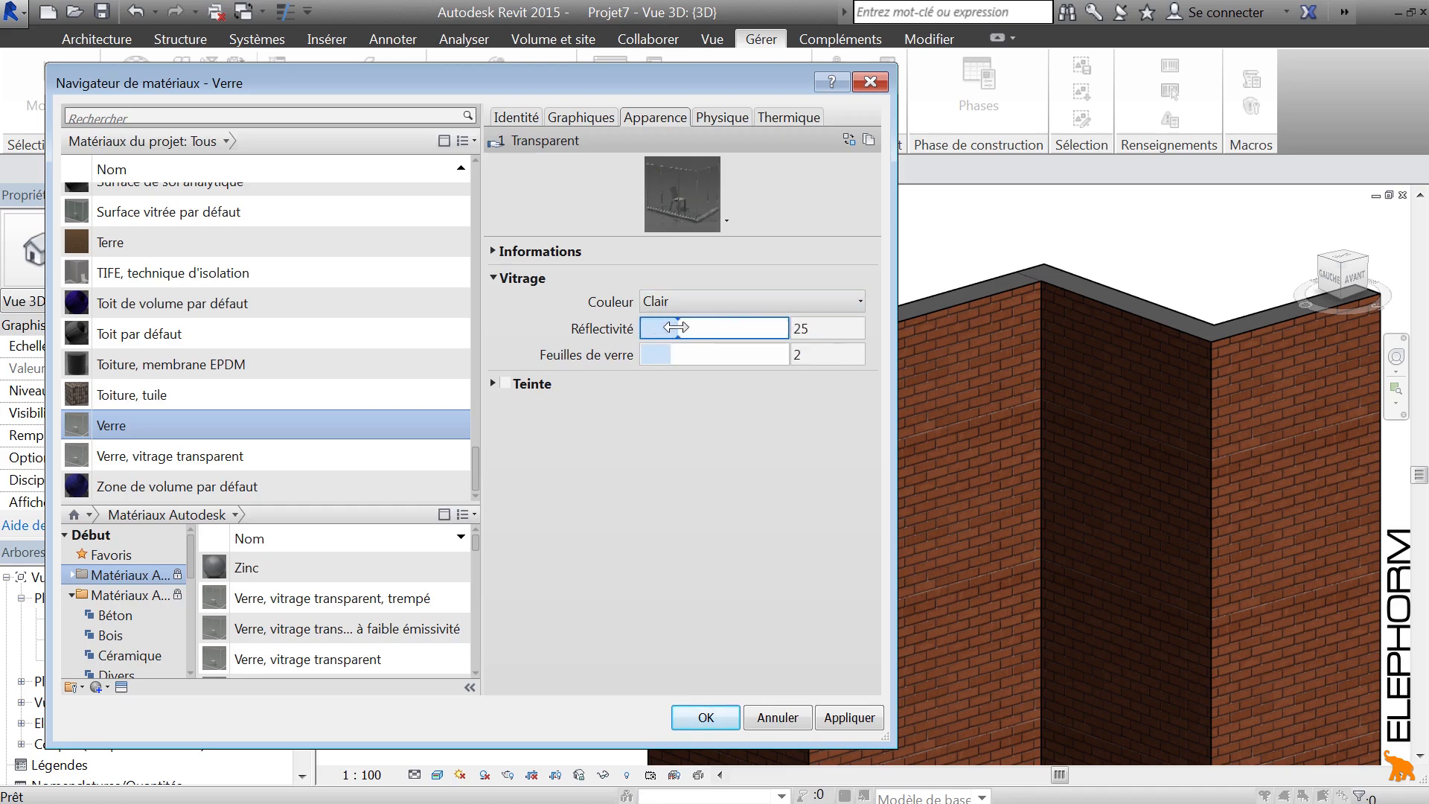
pyautogui.moveTo(688, 324); pyautogui.dragTo(668, 328)
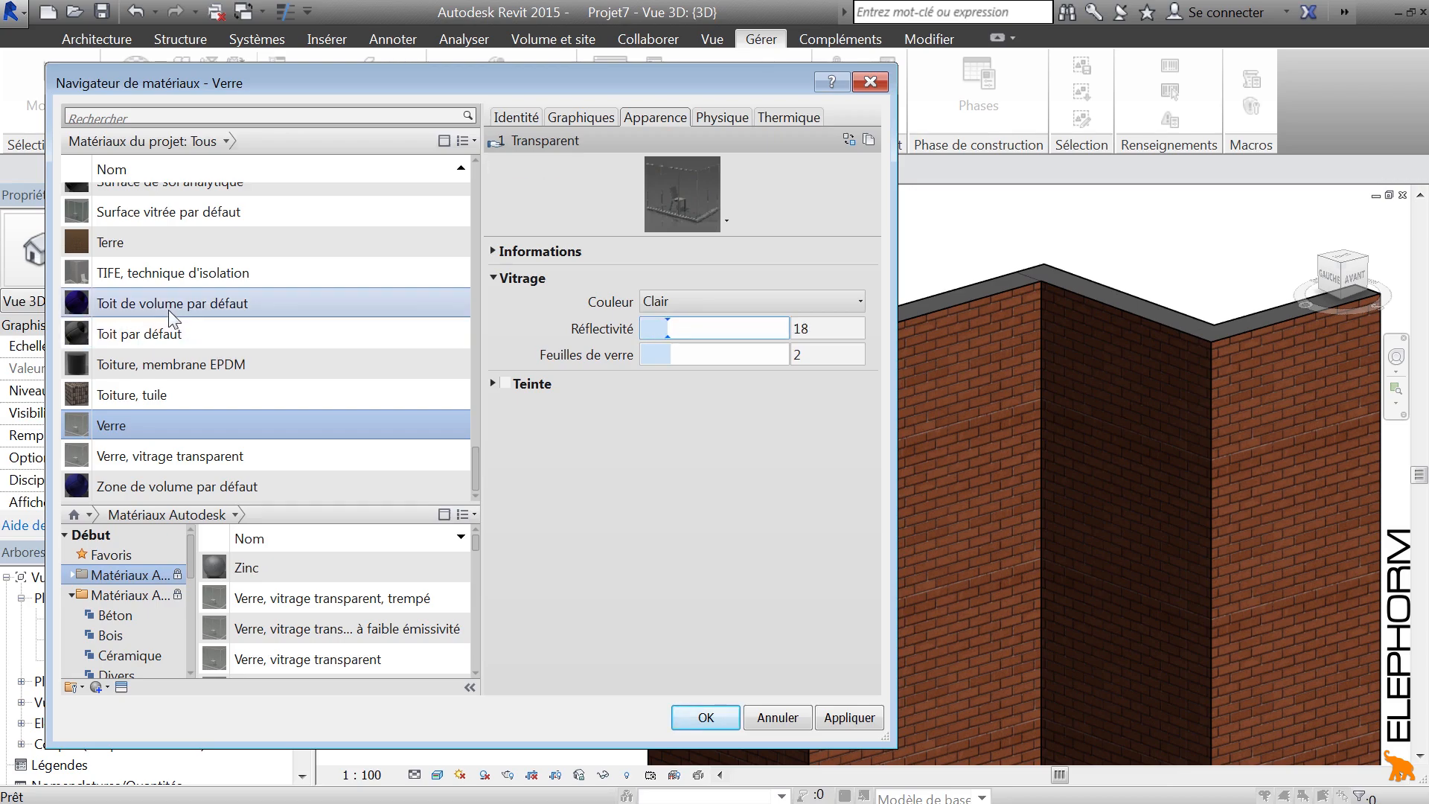
# Examine the appearance of the Acier, chromé material, including the available metal Type and Finition options and the Découpes settings.
pyautogui.moveTo(475, 466); pyautogui.dragTo(485, 179)
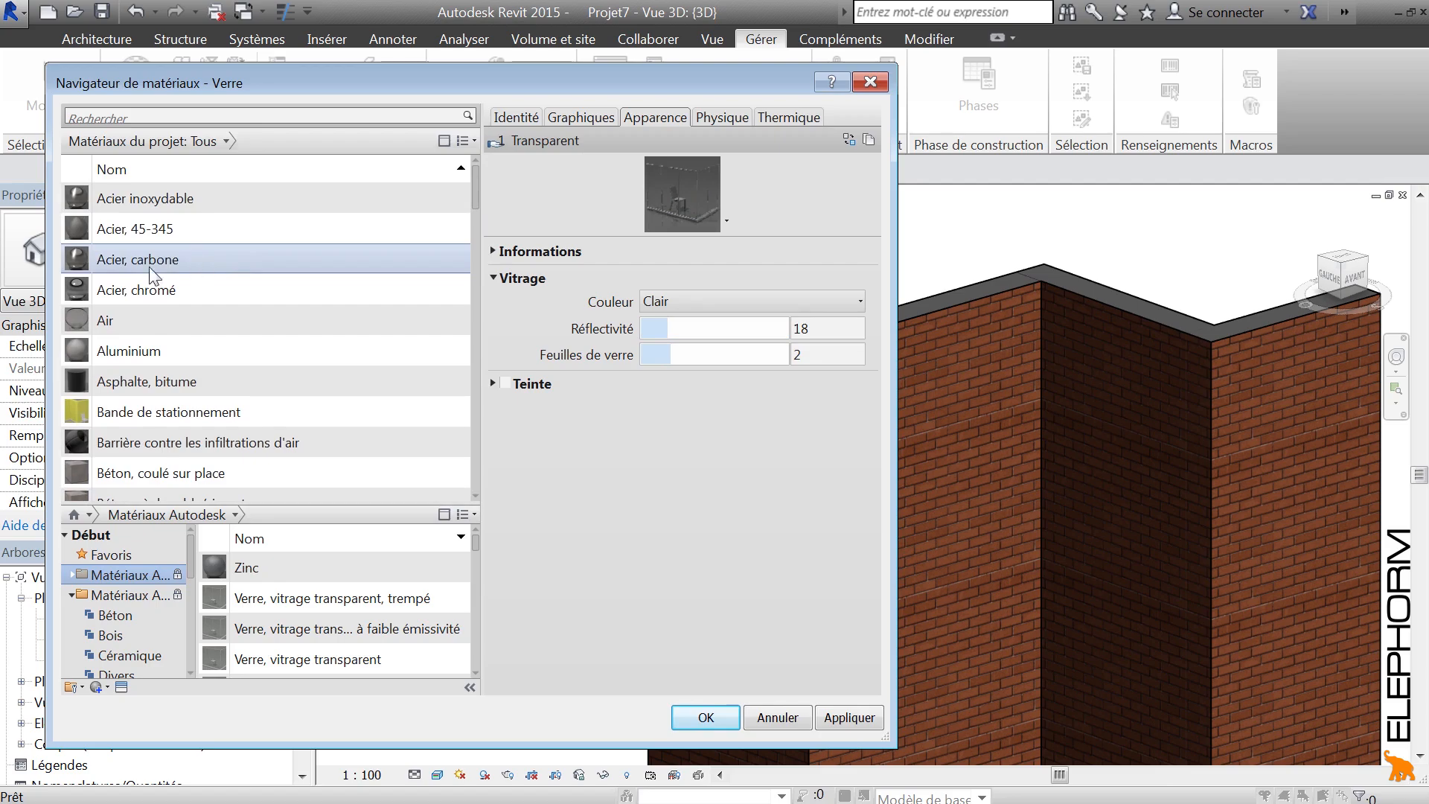
pyautogui.click(131, 286)
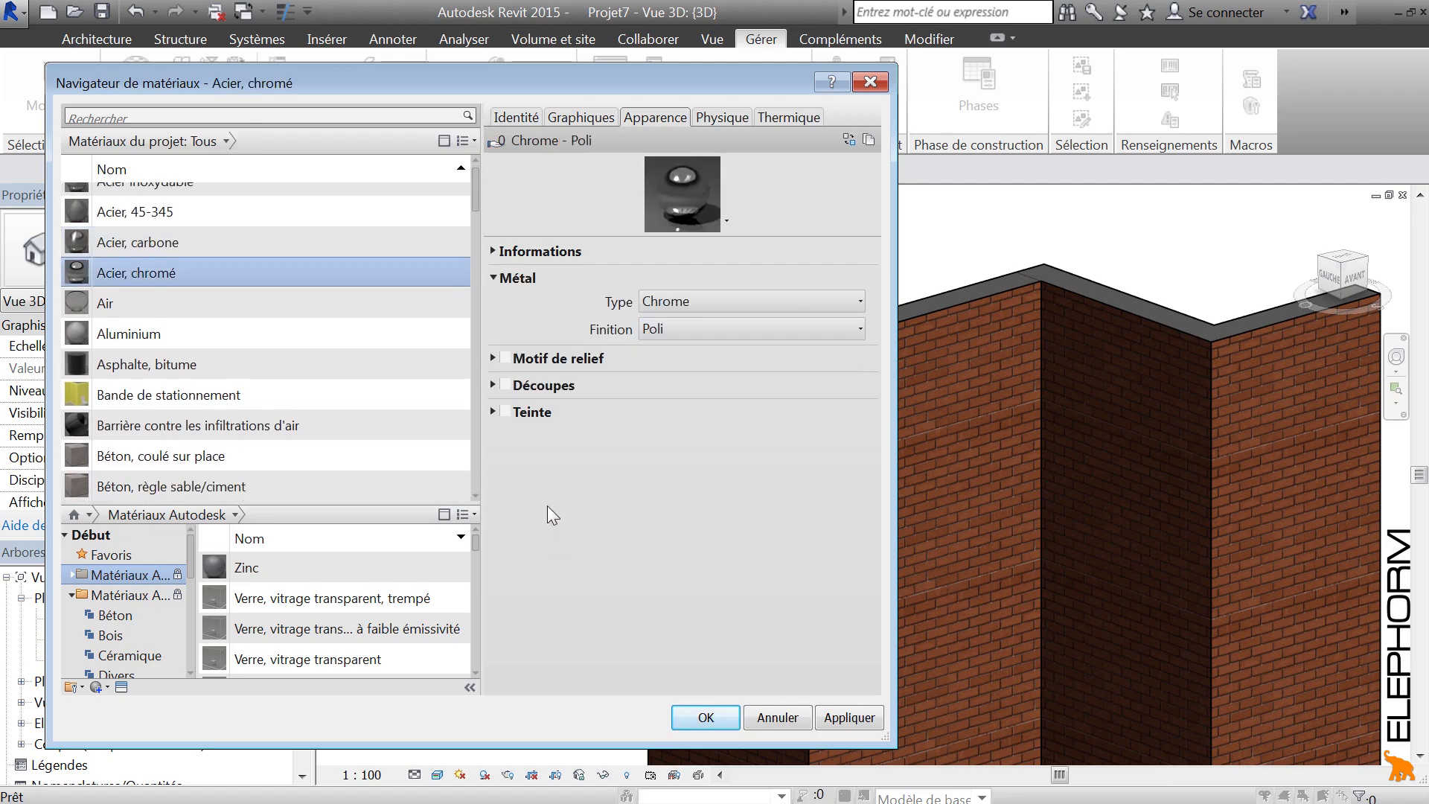
pyautogui.click(490, 383)
pyautogui.click(490, 382)
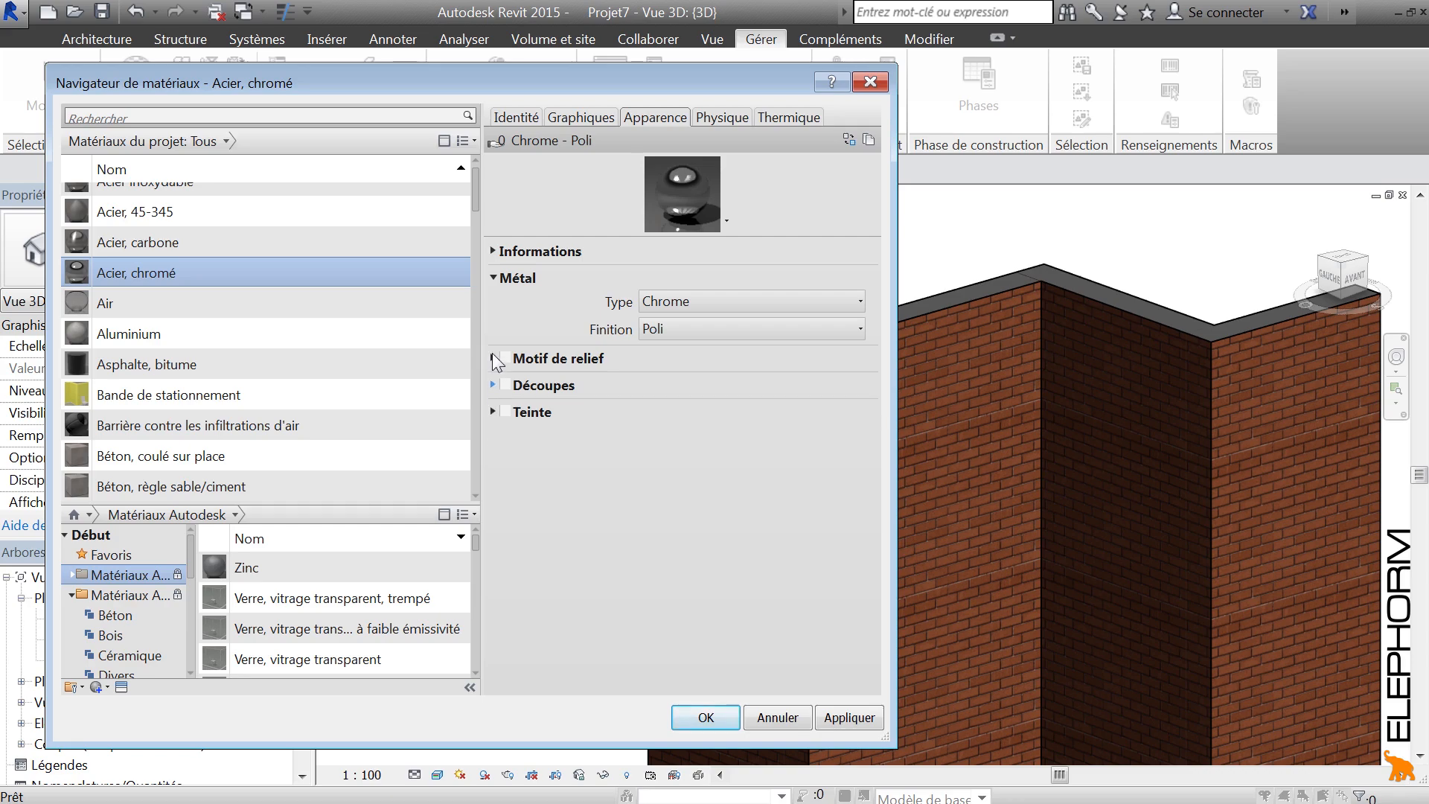
pyautogui.click(686, 296)
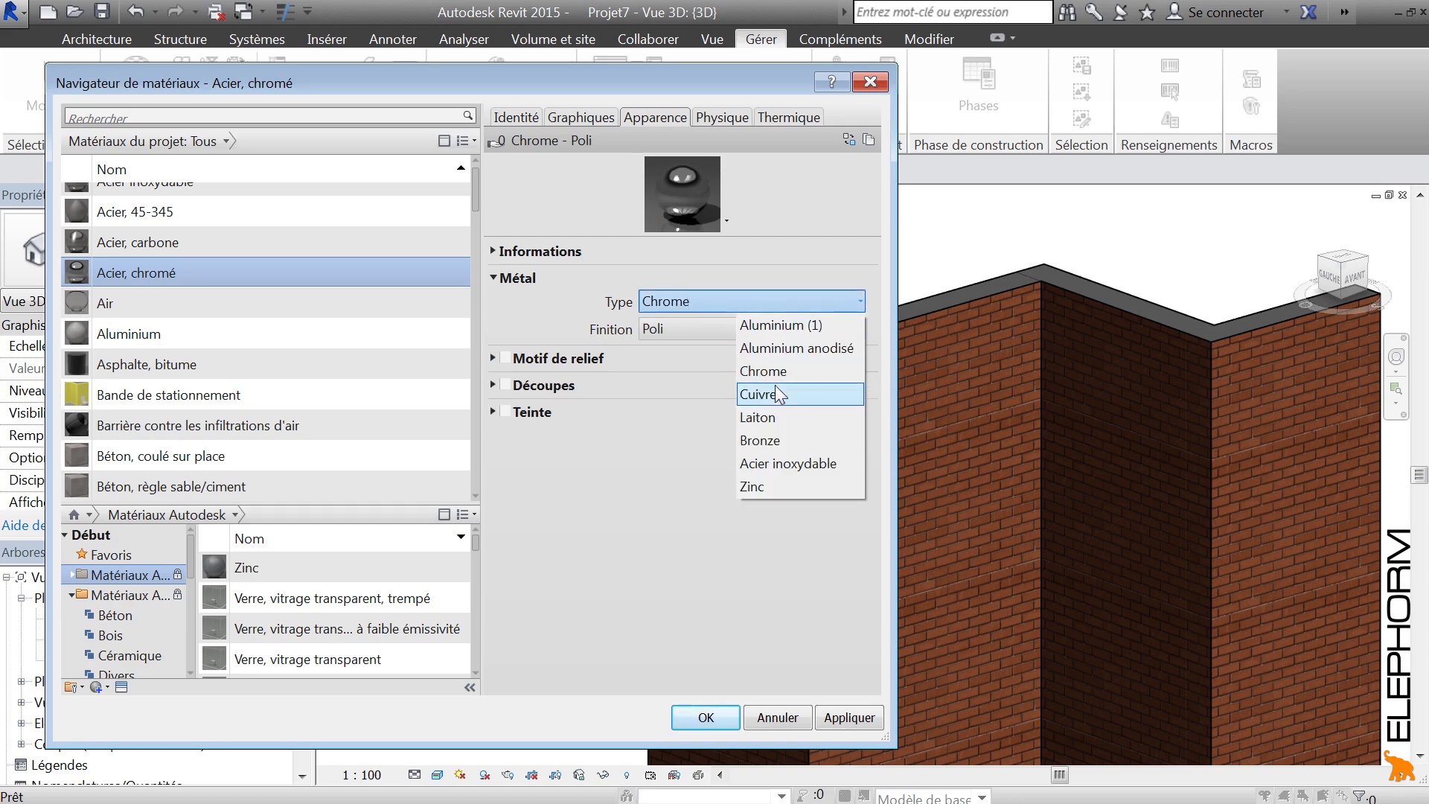
pyautogui.click(621, 435)
pyautogui.click(856, 329)
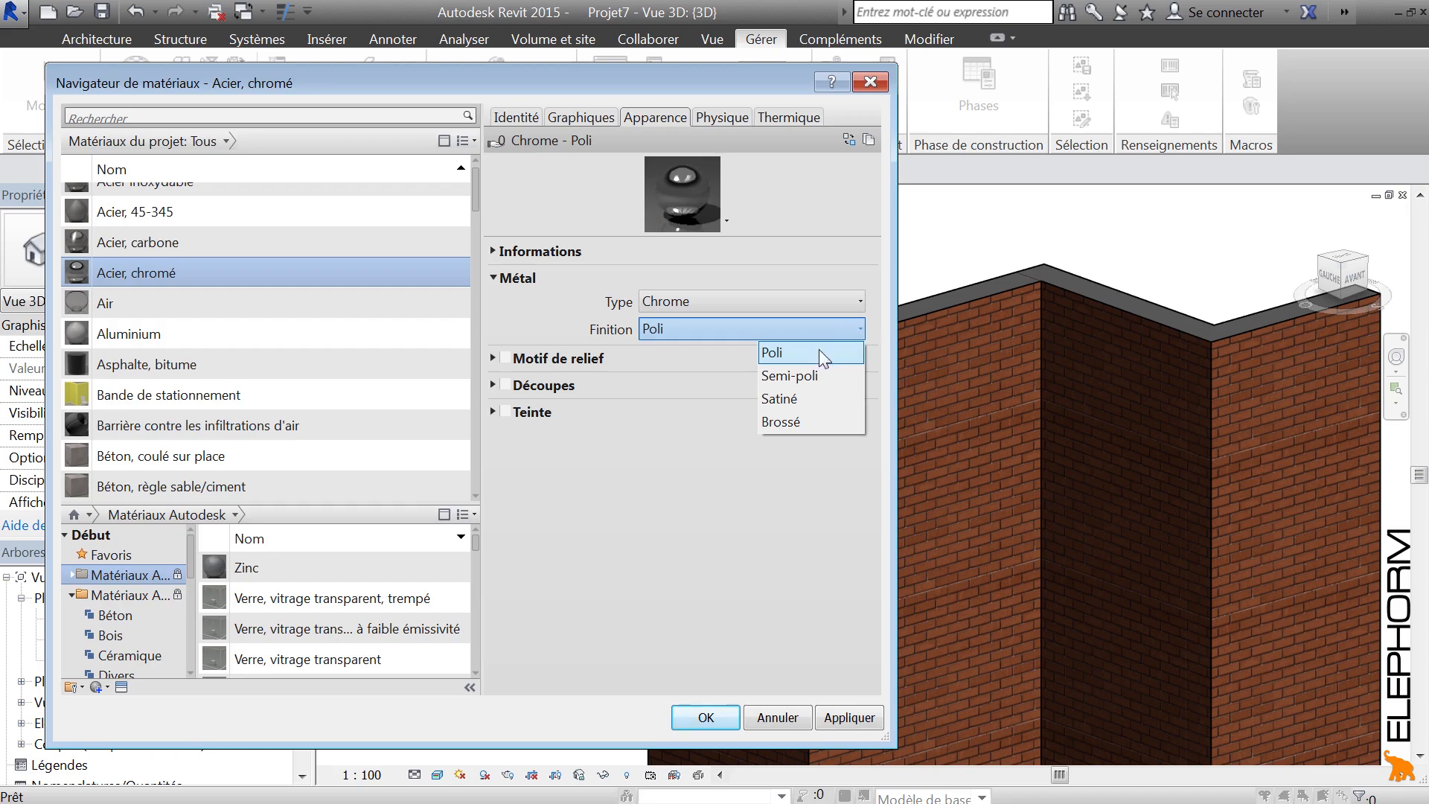
pyautogui.click(667, 497)
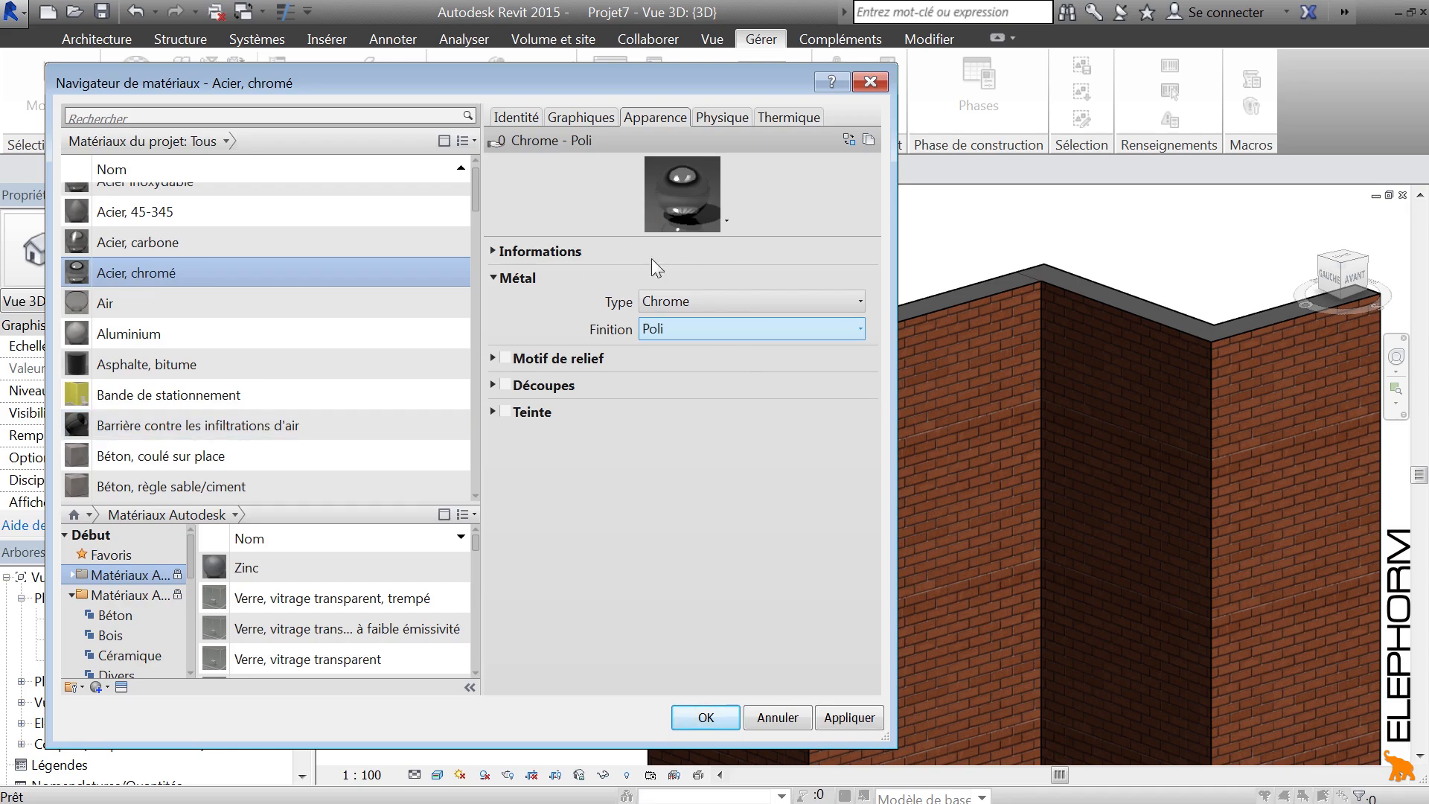
# Review the identity, graphics and appearance settings of the Acier, chromé material.
pyautogui.click(516, 121)
pyautogui.click(575, 121)
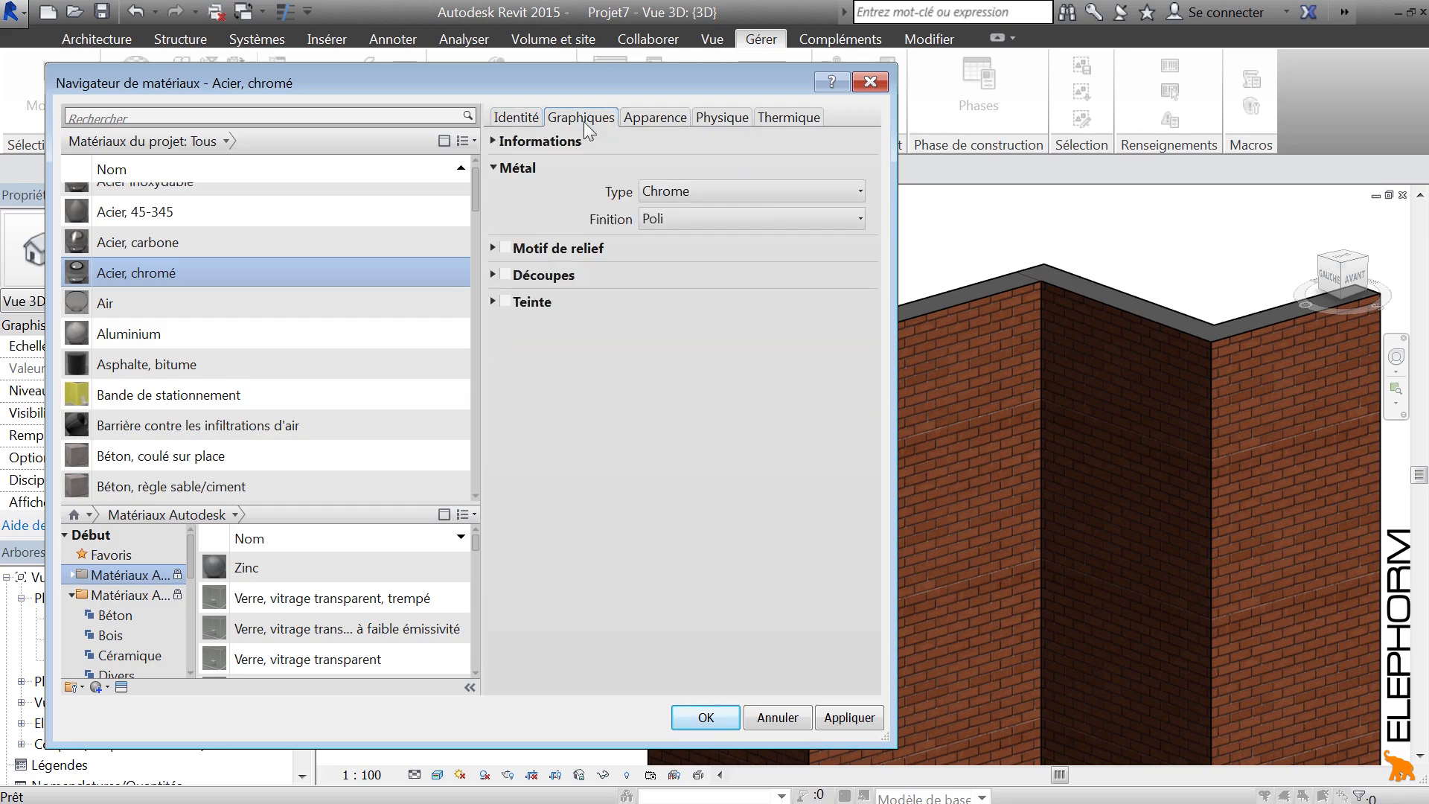
pyautogui.click(653, 119)
pyautogui.moveTo(510, 82); pyautogui.dragTo(542, 71)
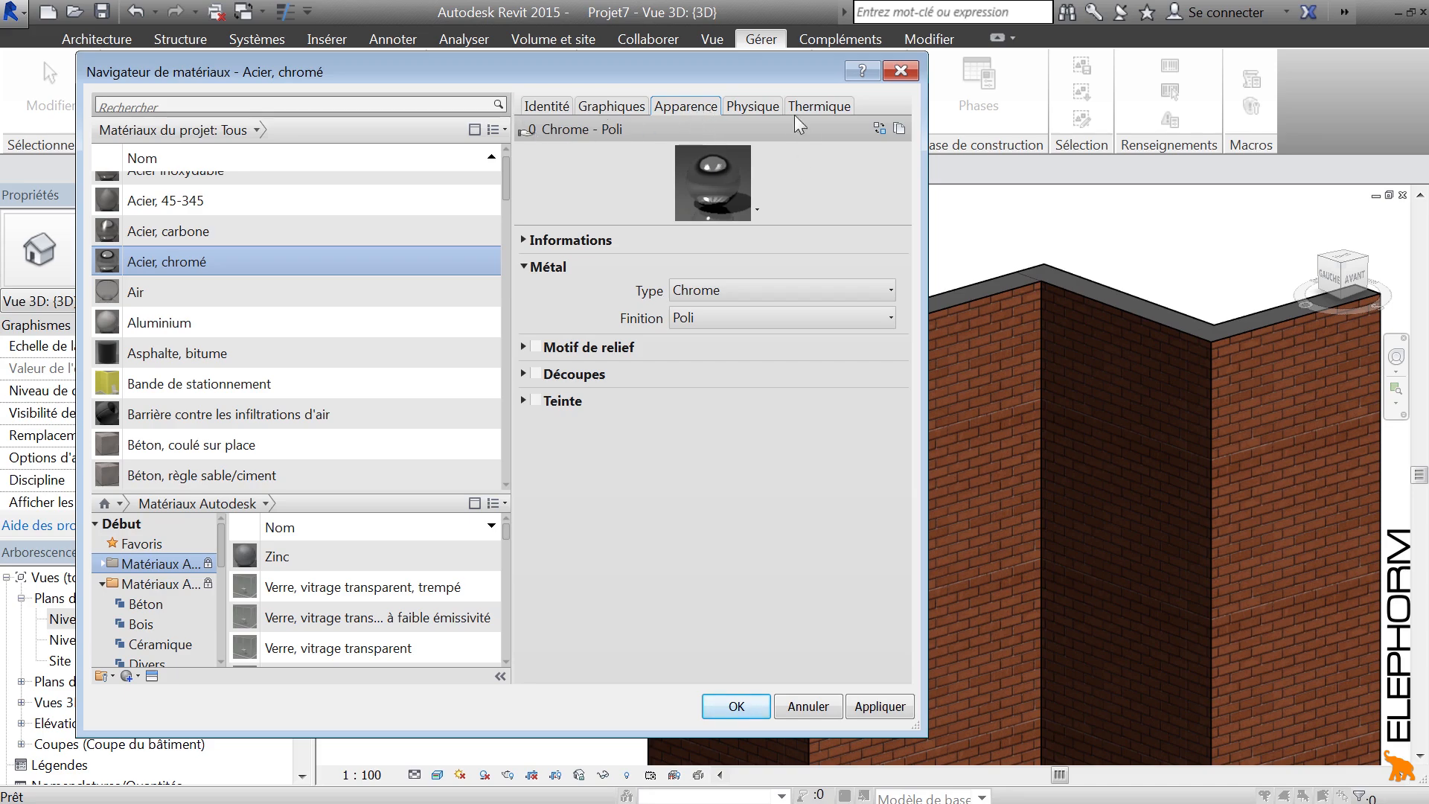
# Examine the thermal and physical properties of the Acier, chromé material, including its Physique and Résistance values.
pyautogui.click(768, 115)
pyautogui.click(822, 107)
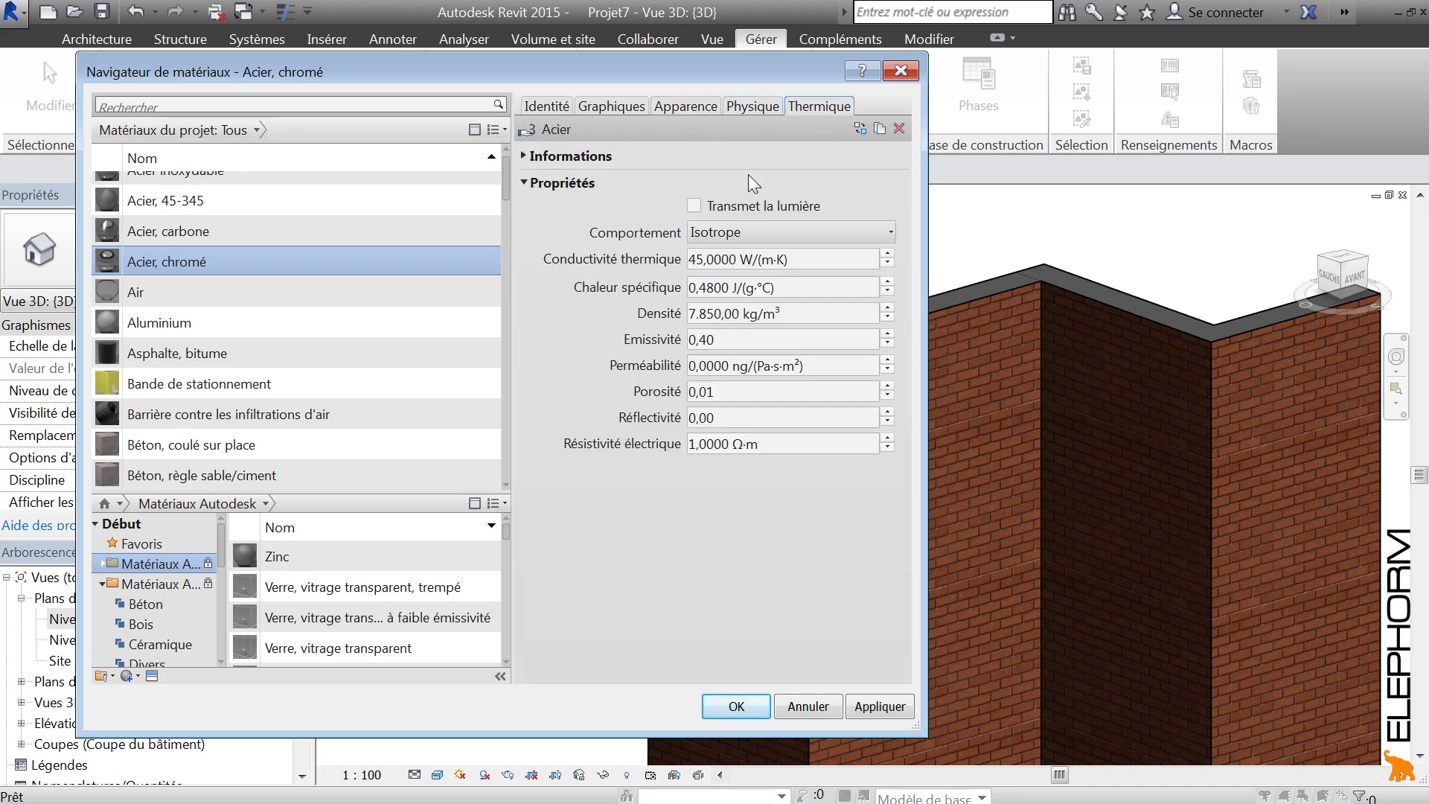
pyautogui.click(756, 107)
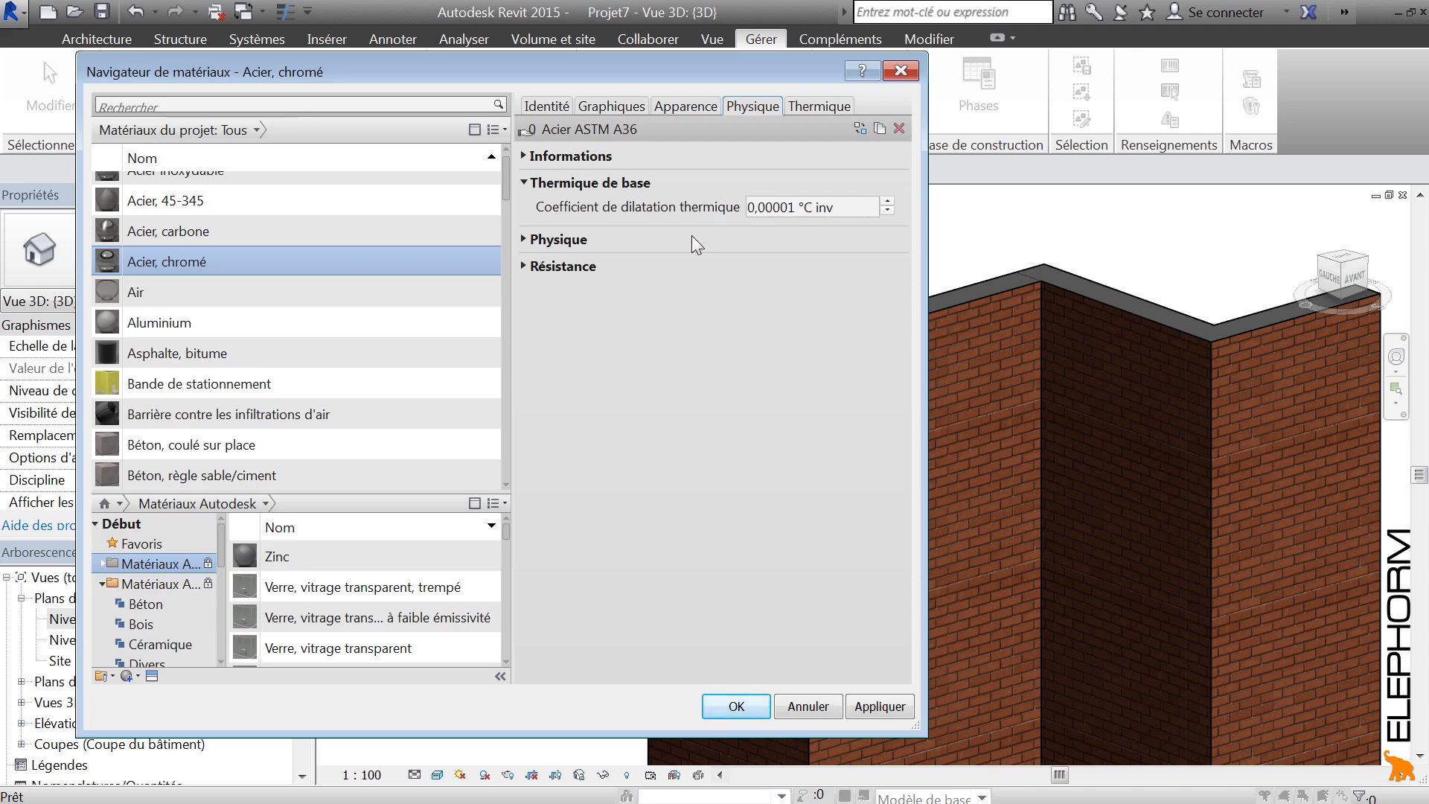
pyautogui.click(522, 240)
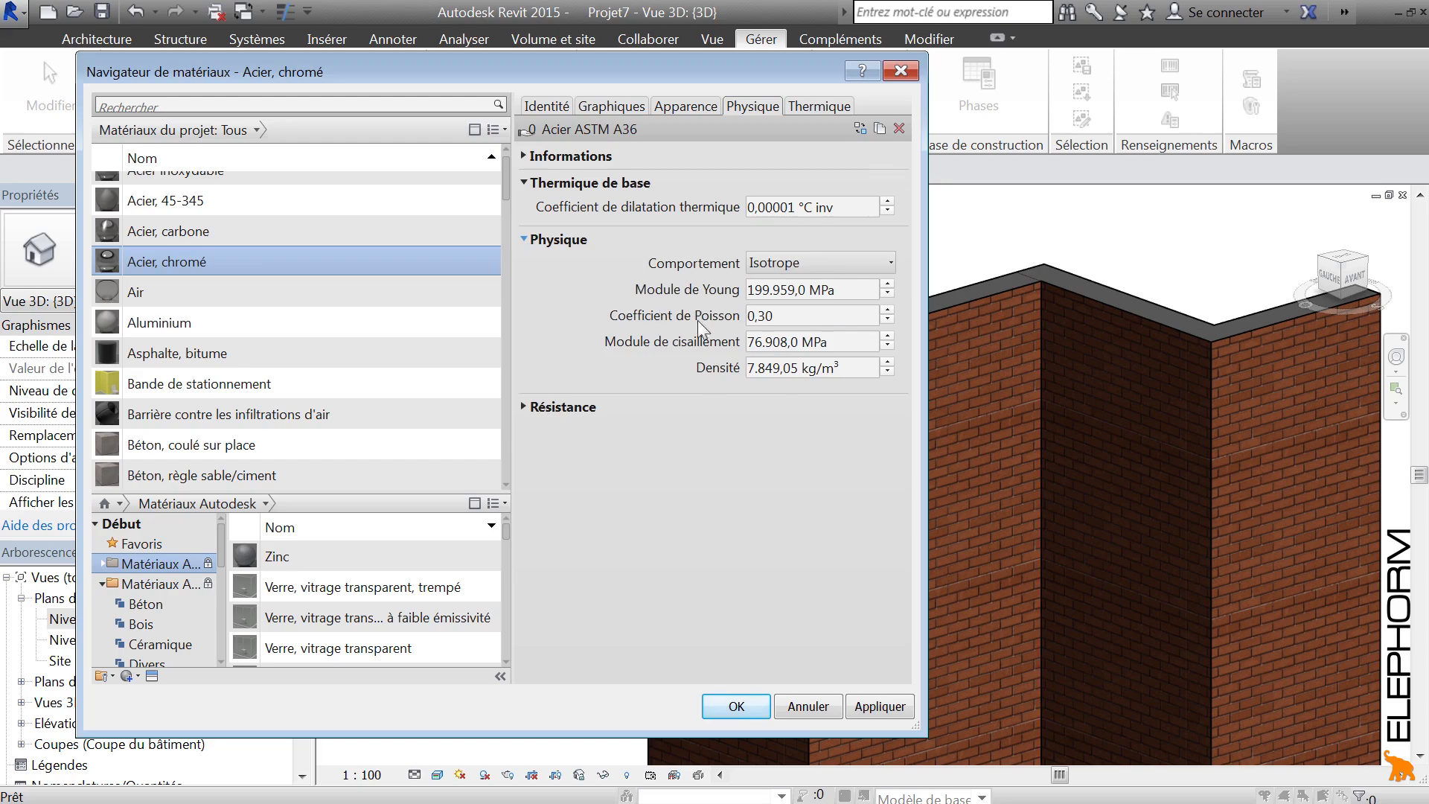
pyautogui.click(524, 407)
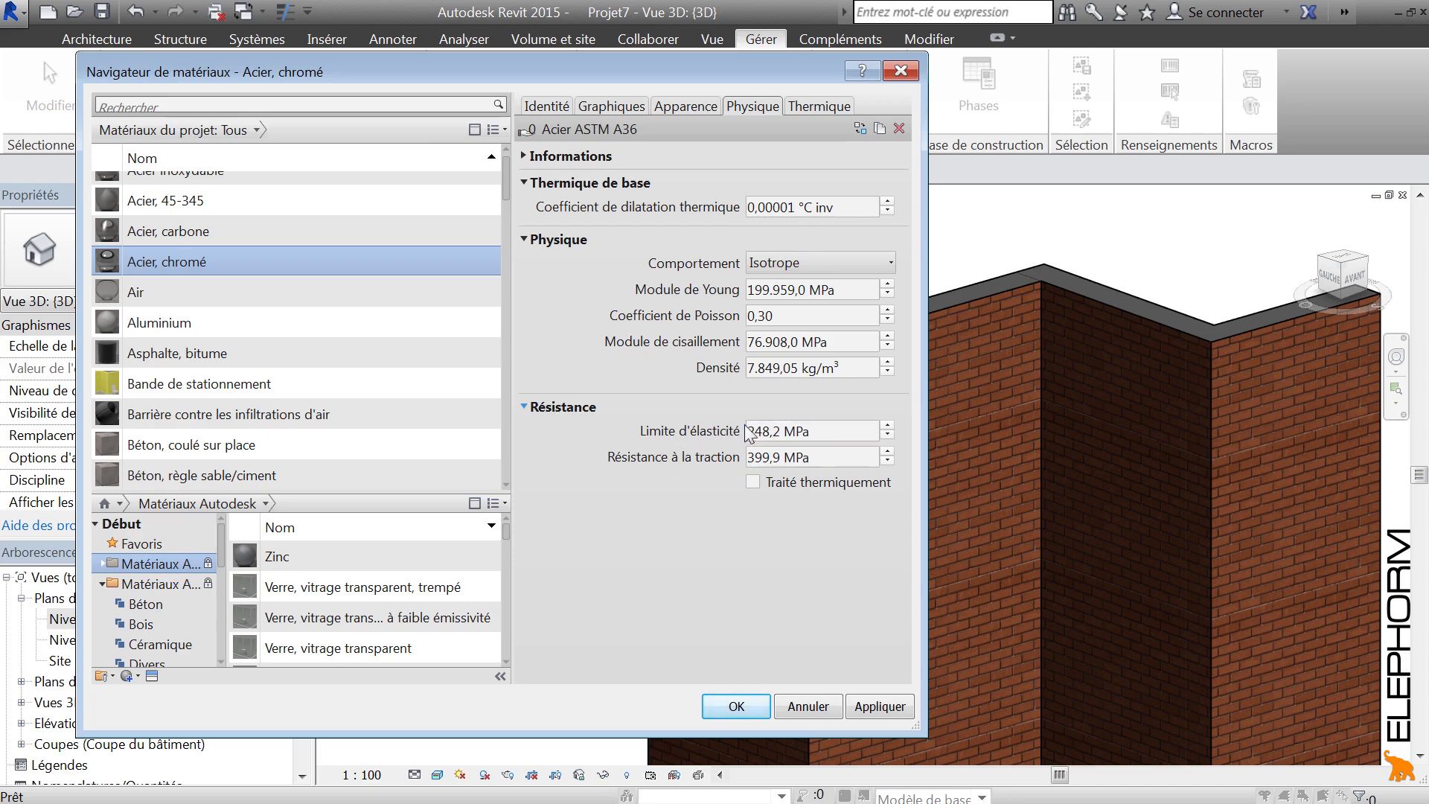
pyautogui.click(837, 106)
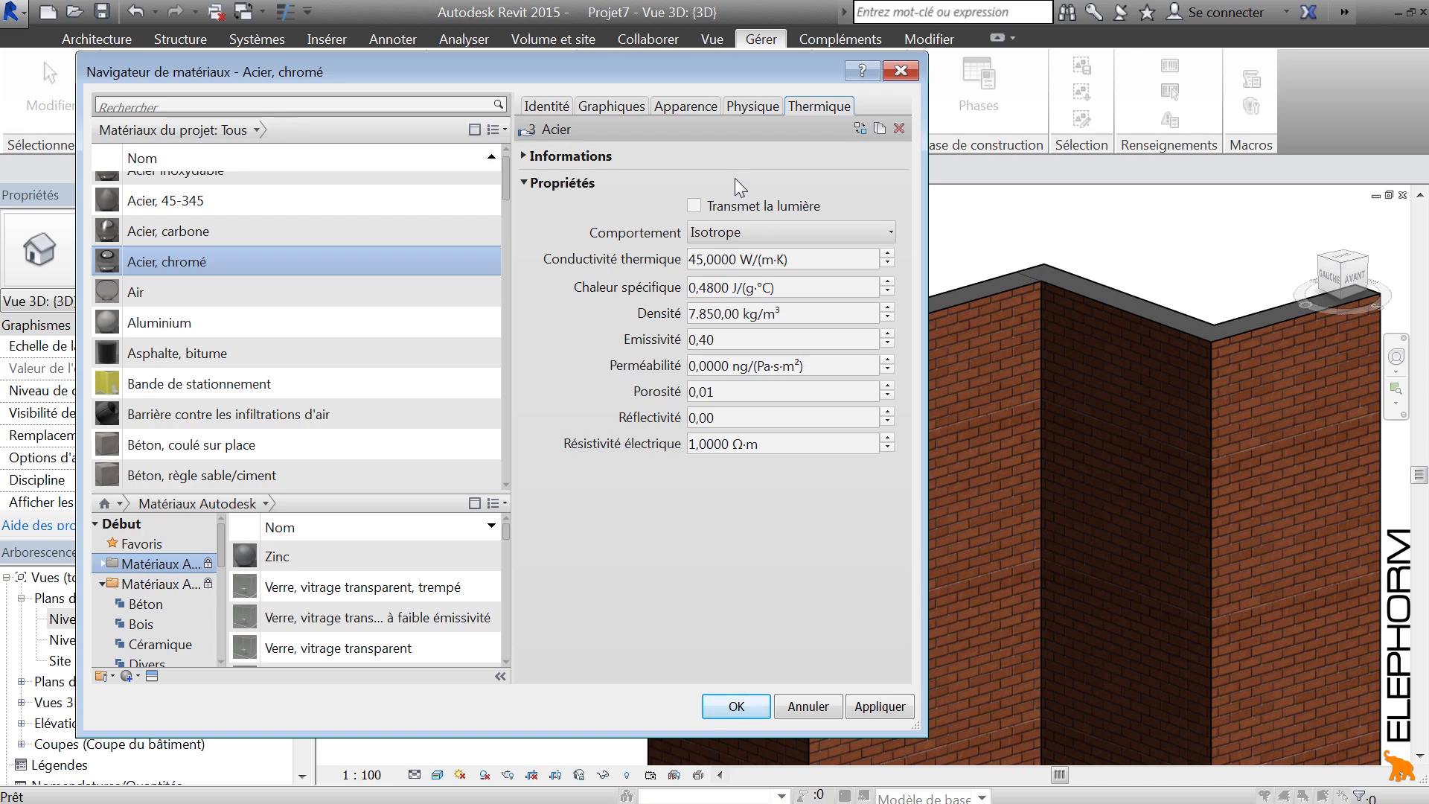
pyautogui.click(755, 106)
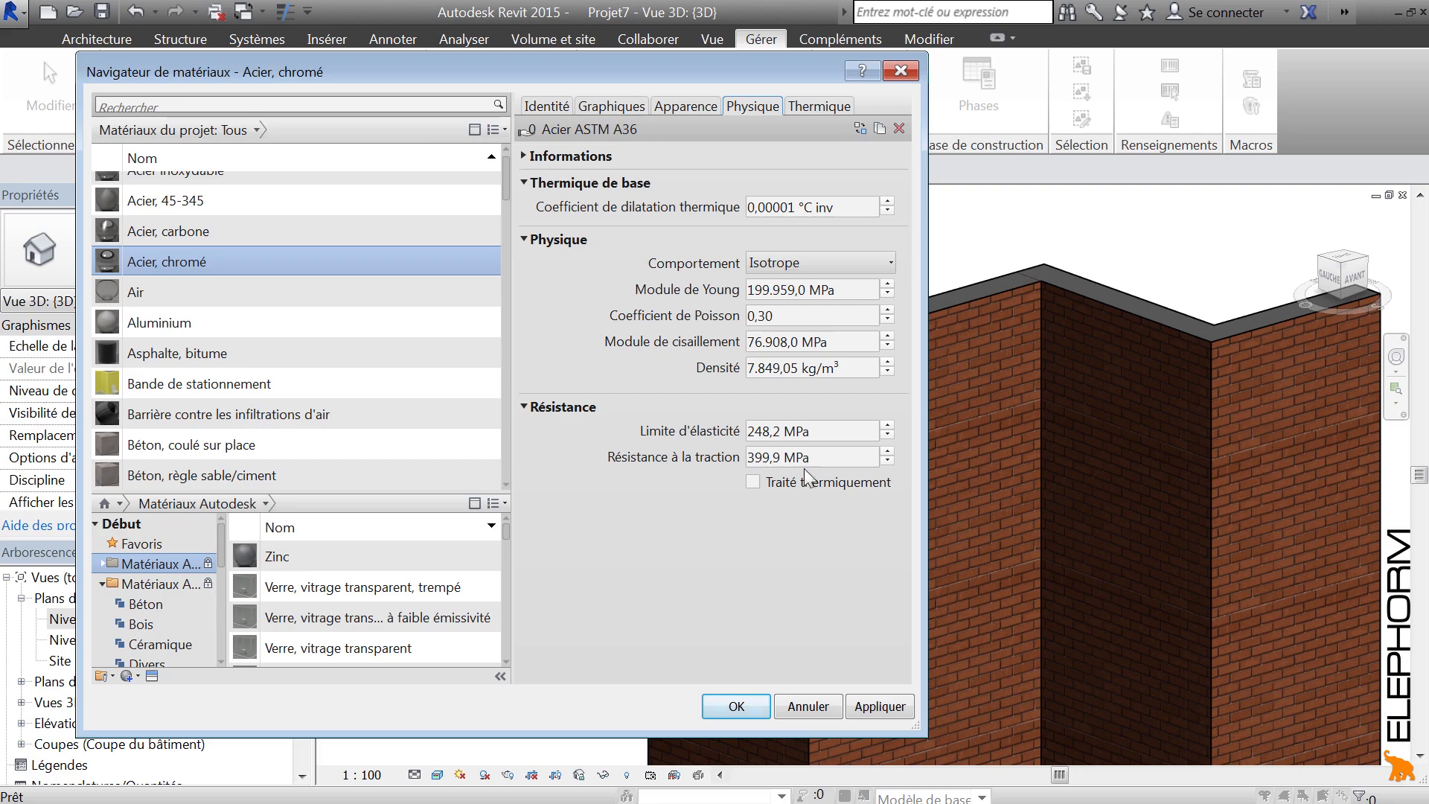
pyautogui.click(840, 439)
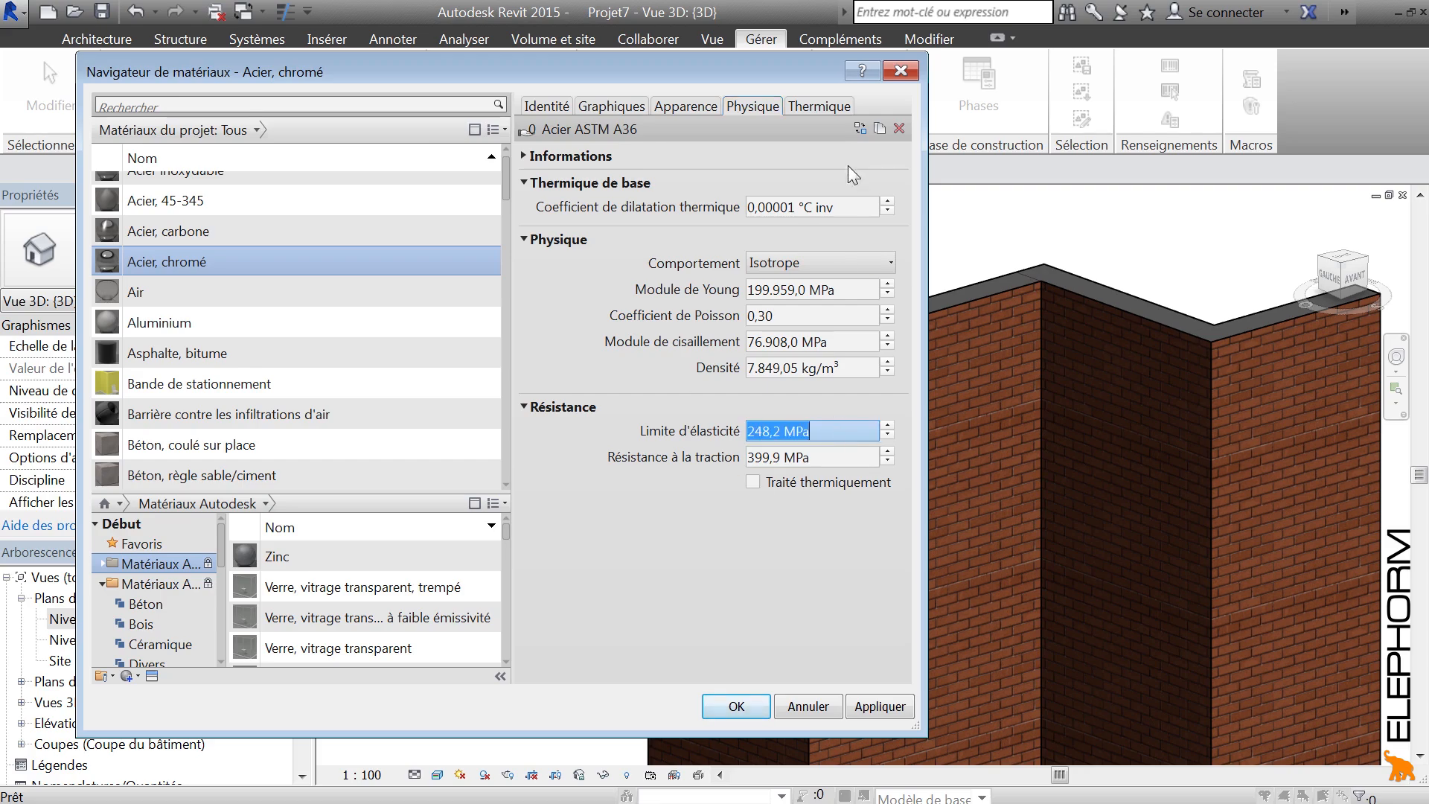
pyautogui.click(832, 115)
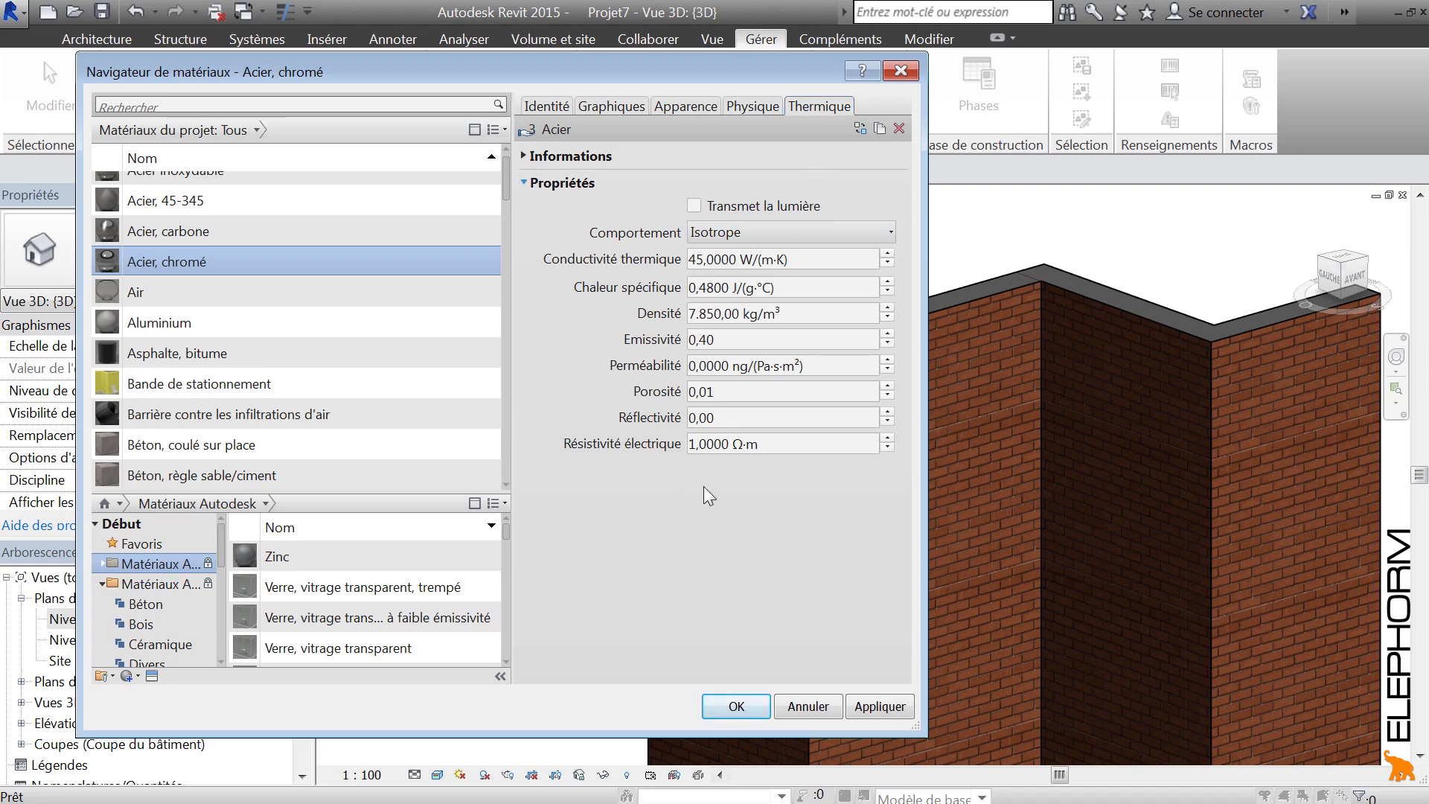
pyautogui.click(759, 110)
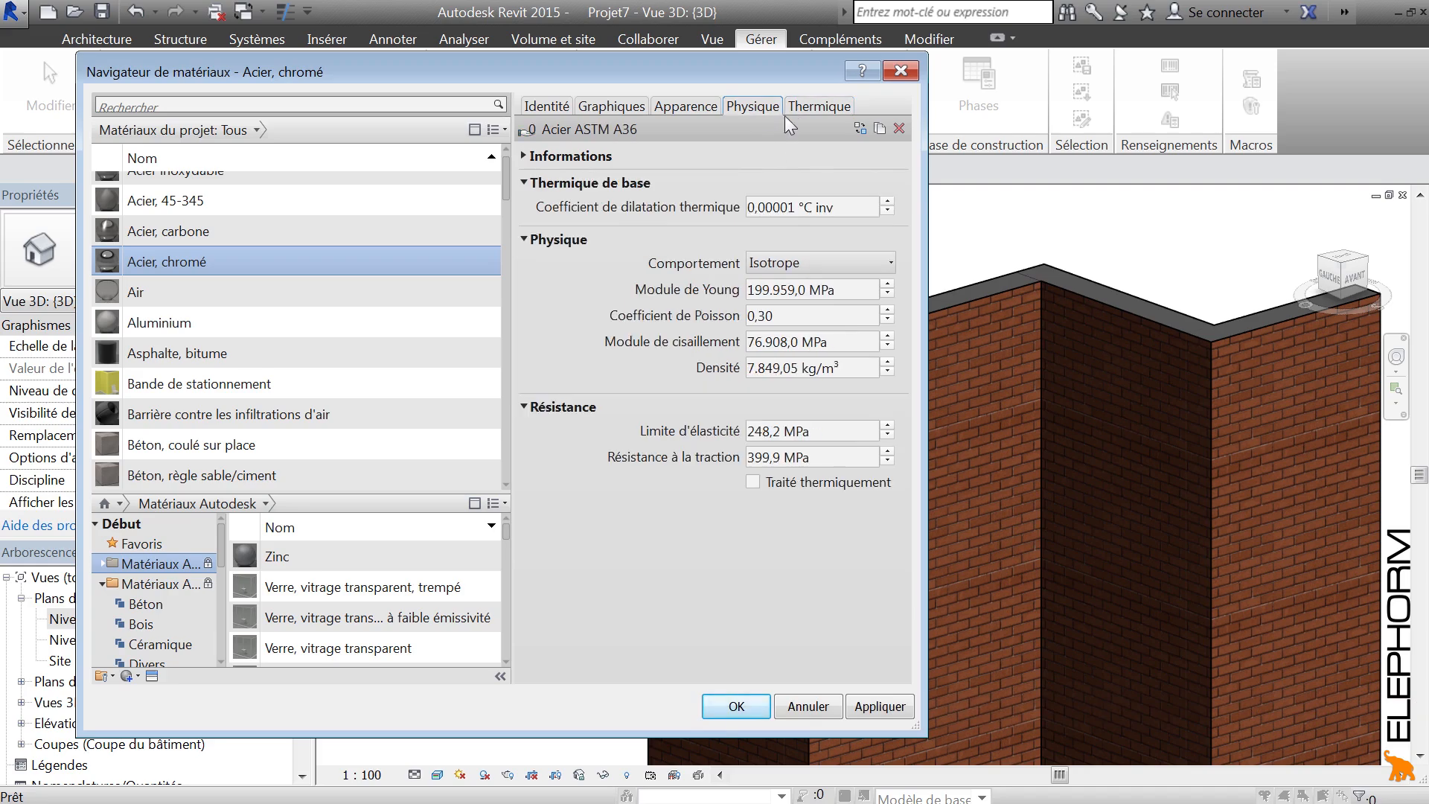